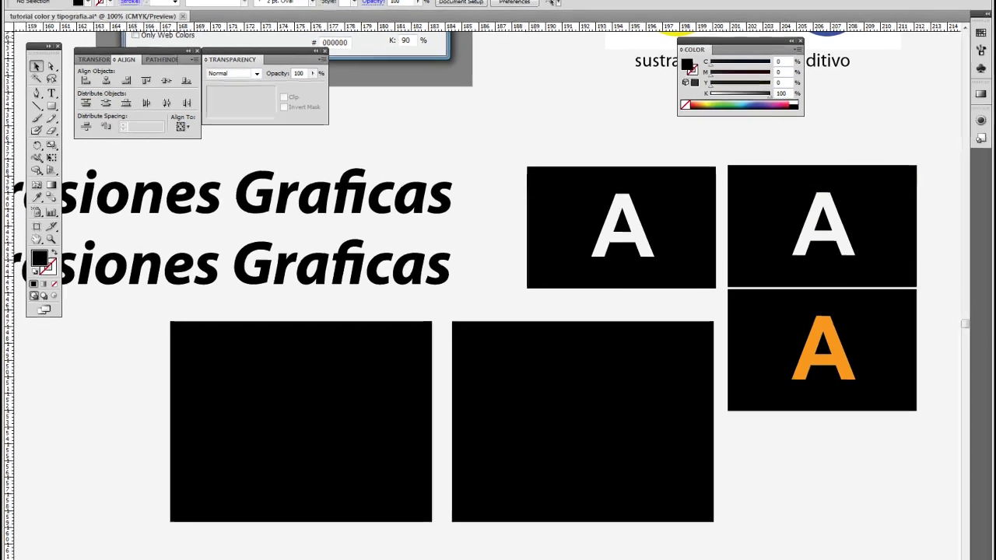
Step: Set the on-screen Appearance of Black preference to Display All Blacks Accurately
left_click(59, 0)
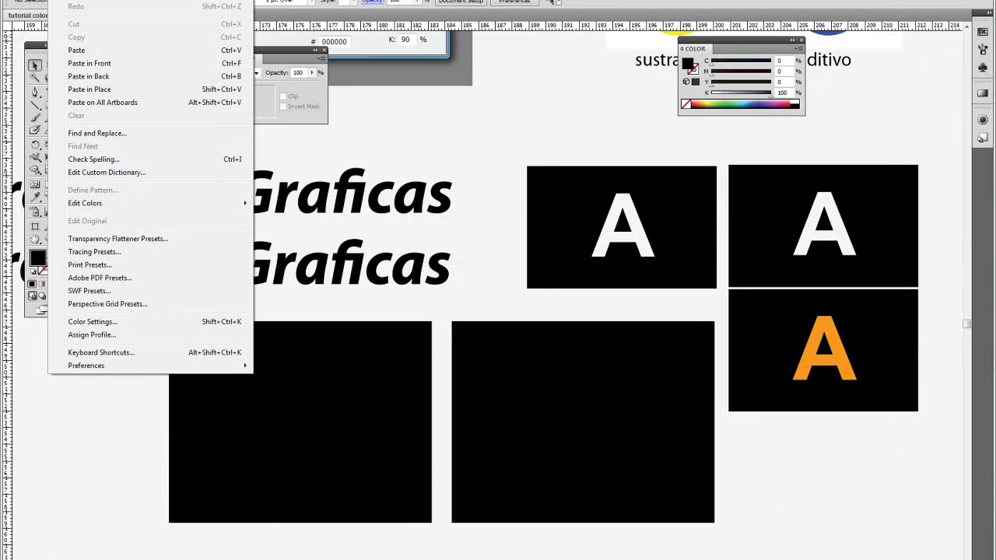
mouse_move(163, 365)
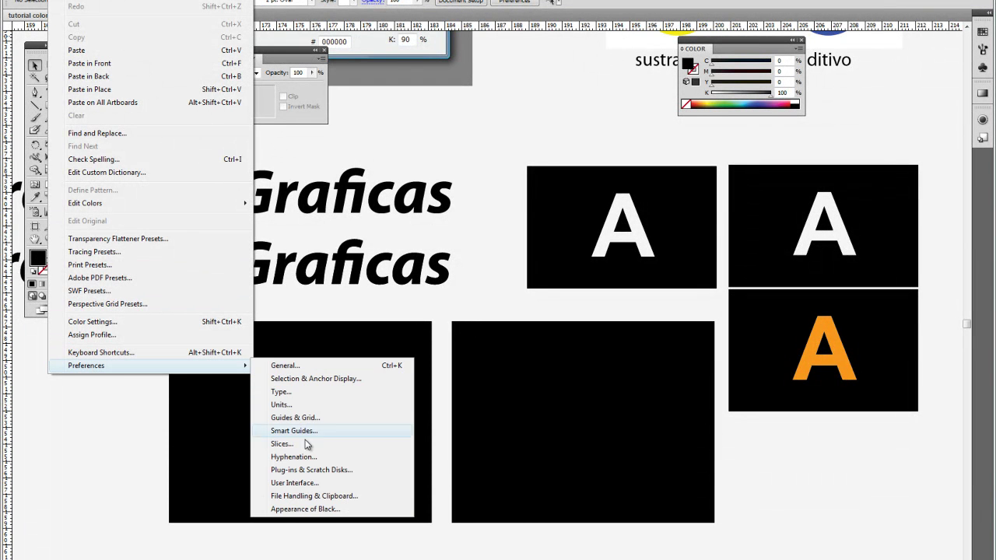
left_click(315, 510)
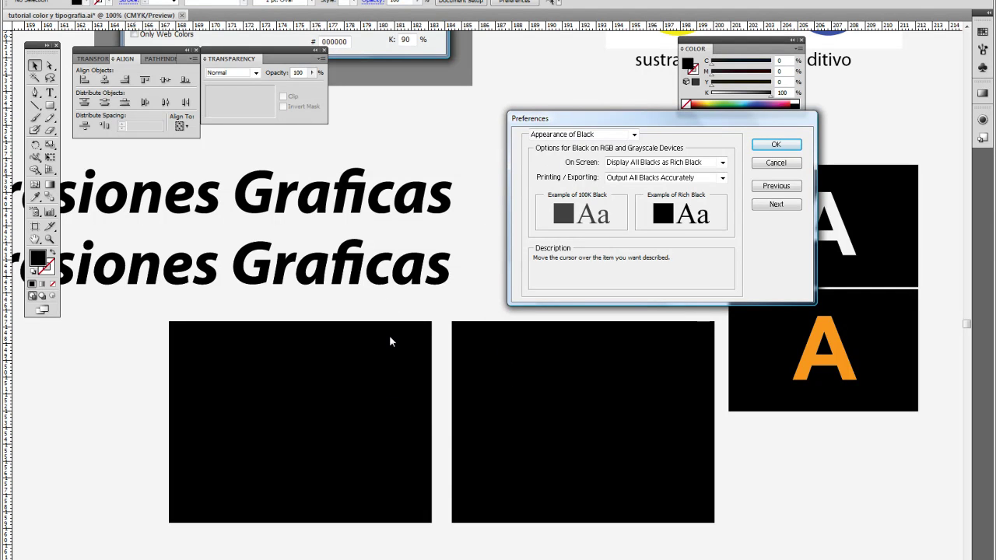
left_click(674, 163)
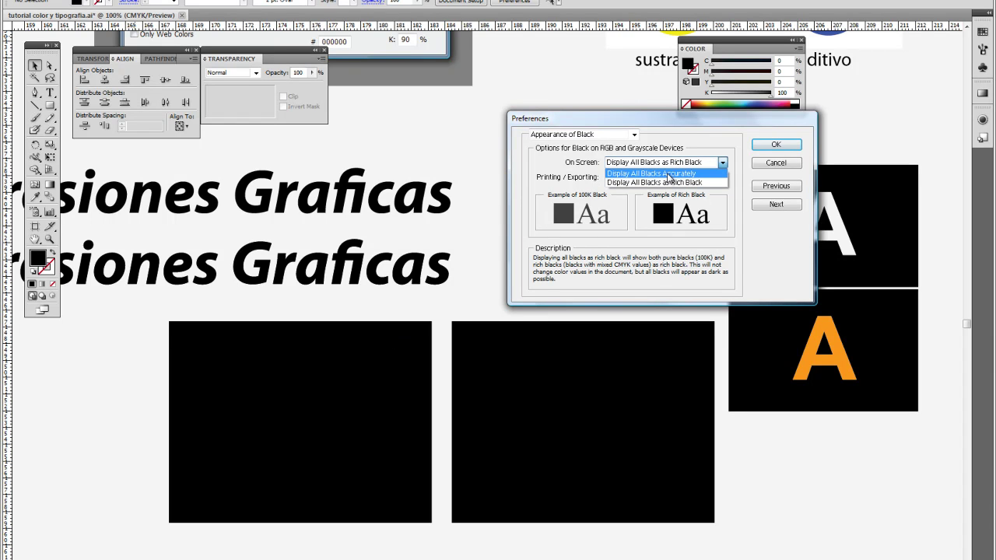
left_click(668, 178)
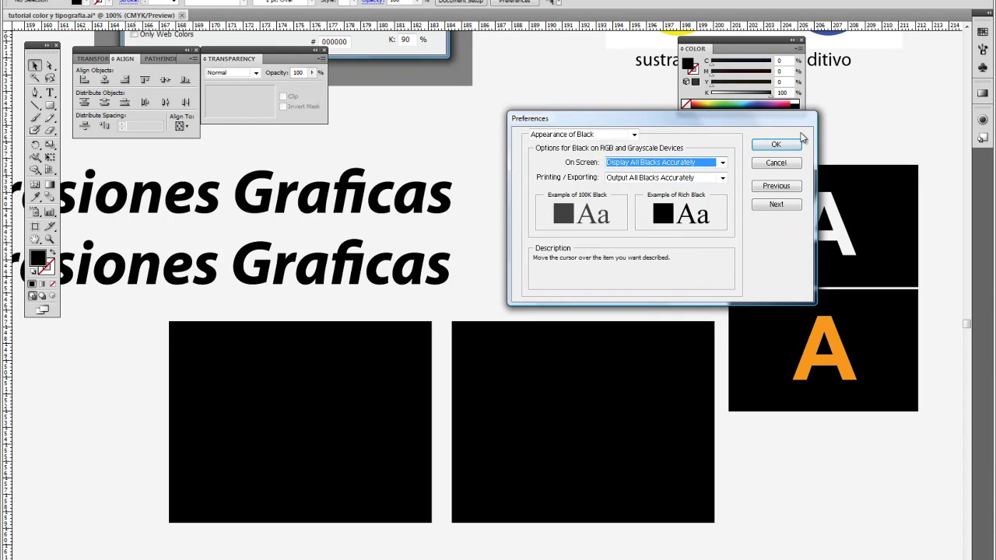
left_click(775, 146)
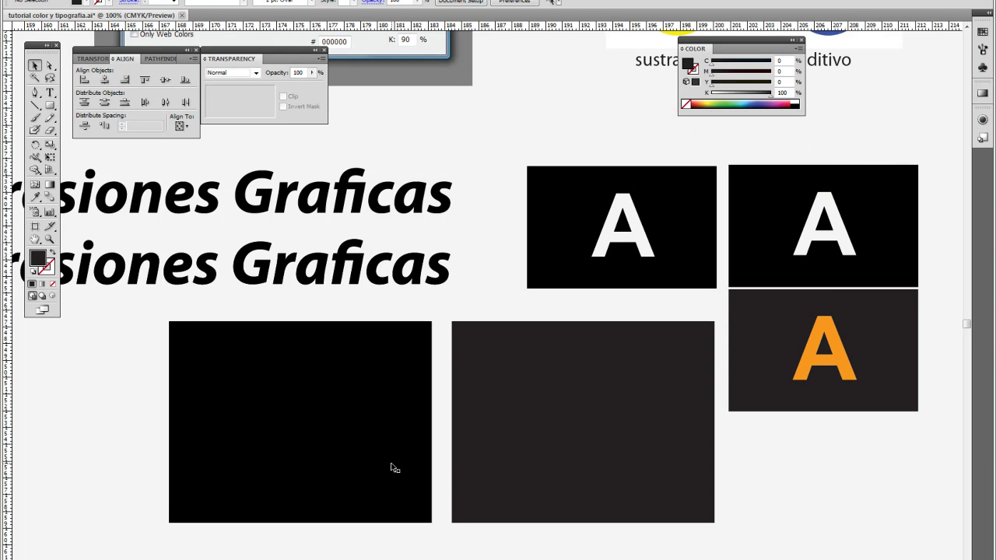
Step: Compare the CMYK fill values of the two large rectangles by selecting each in turn
left_click(500, 427)
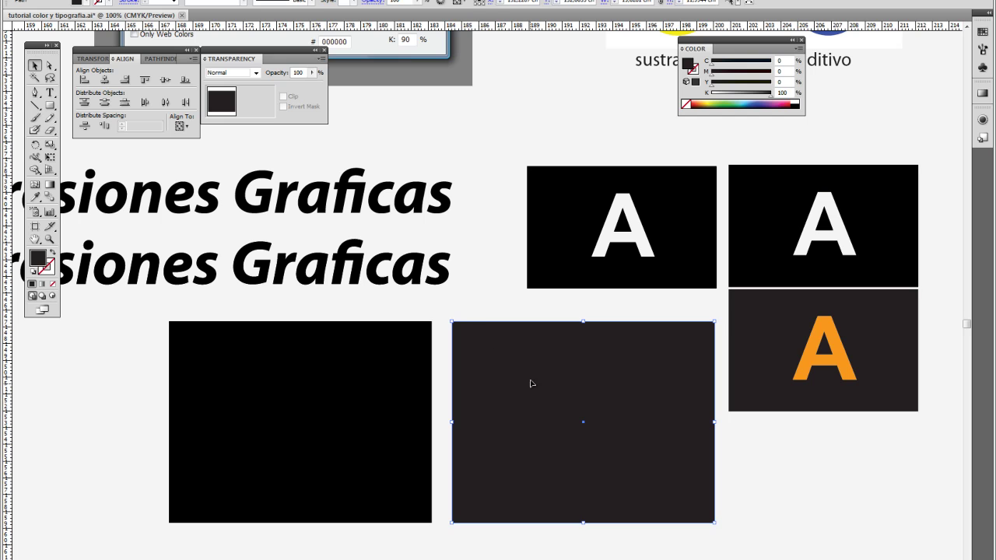
left_click(479, 316)
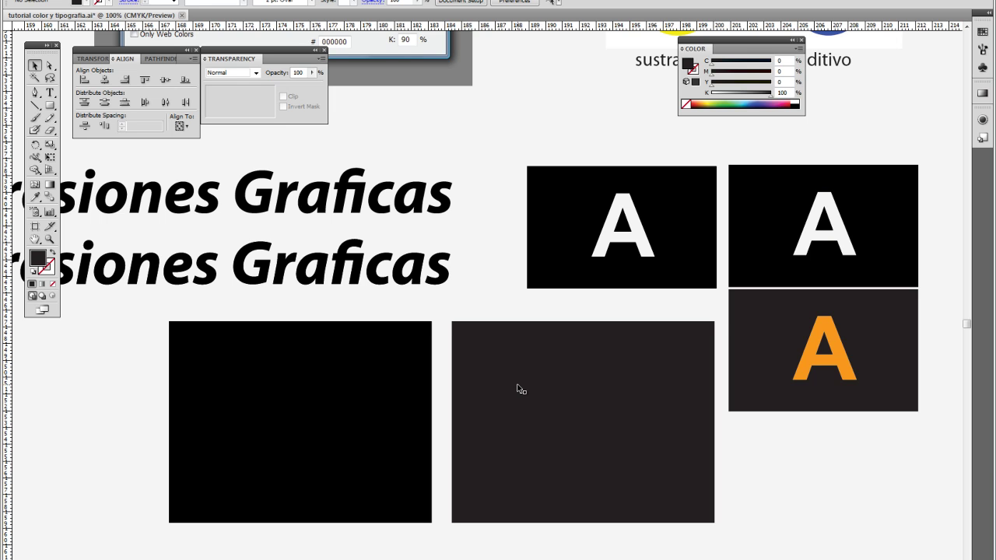
left_click(391, 385)
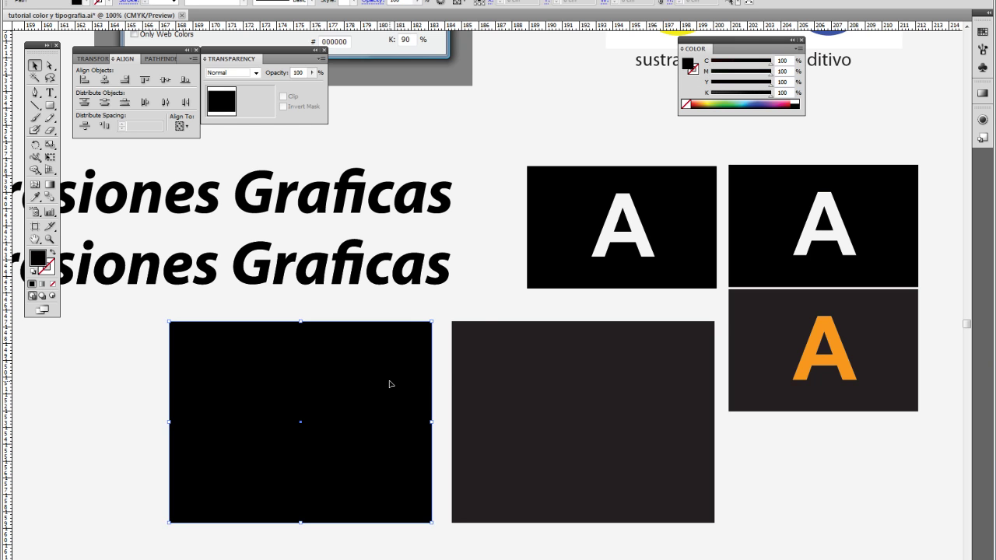
left_click(473, 310)
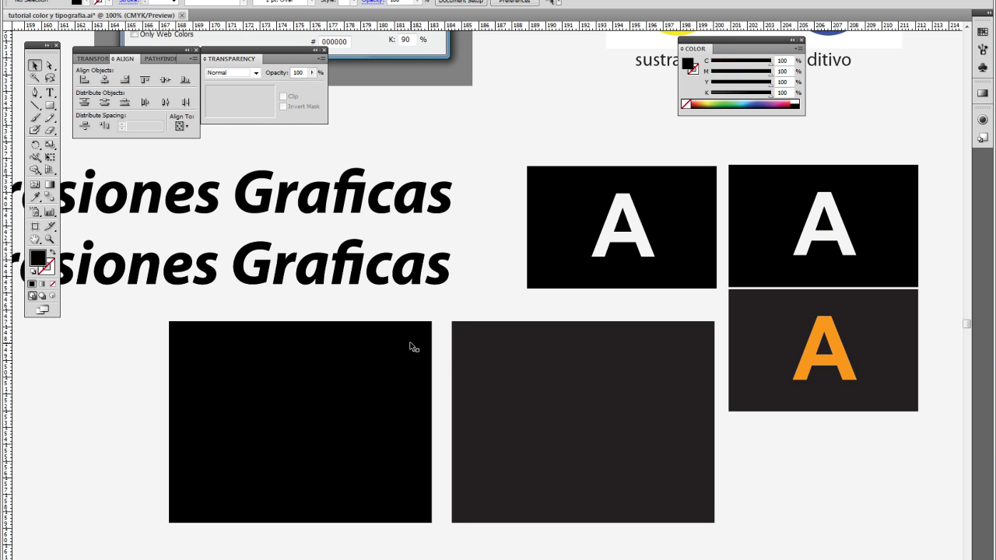
left_click(538, 363)
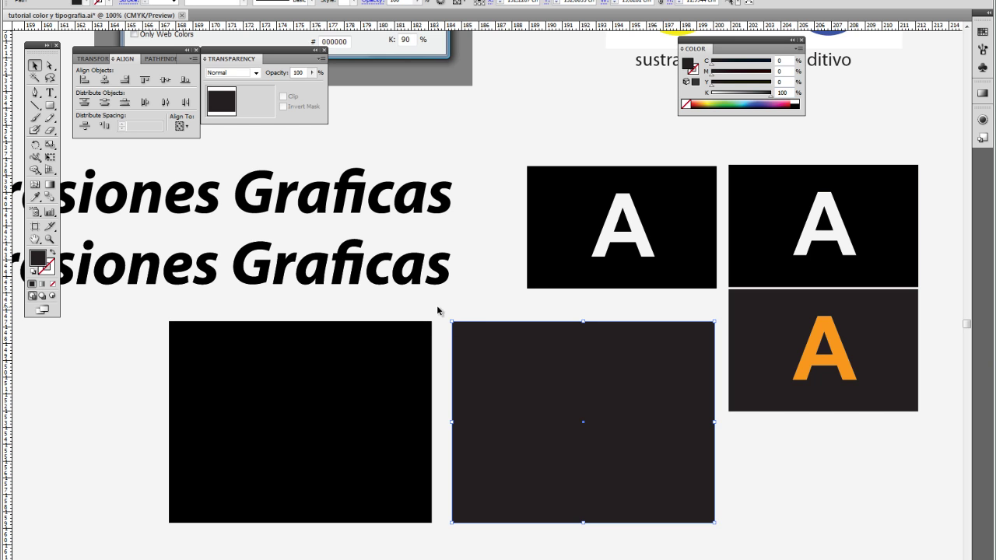
left_click(482, 312)
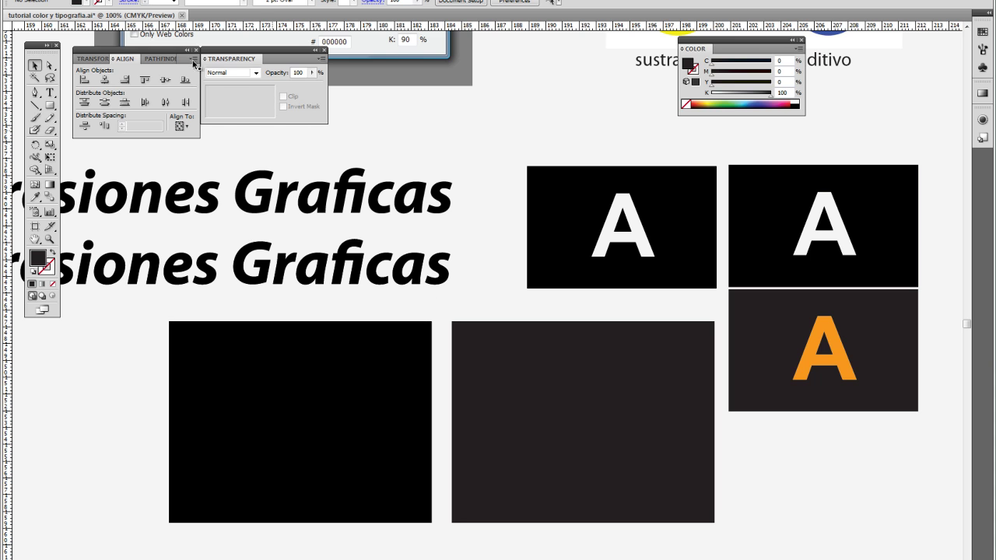
Step: Review the on-screen display options in the Appearance of Black preferences and leave them without changes
left_click(60, 0)
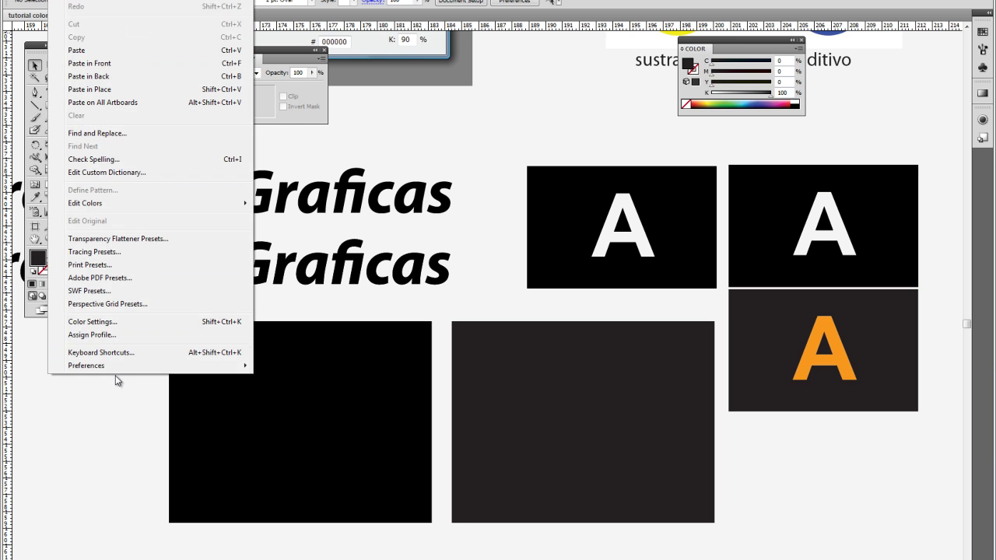
mouse_move(125, 368)
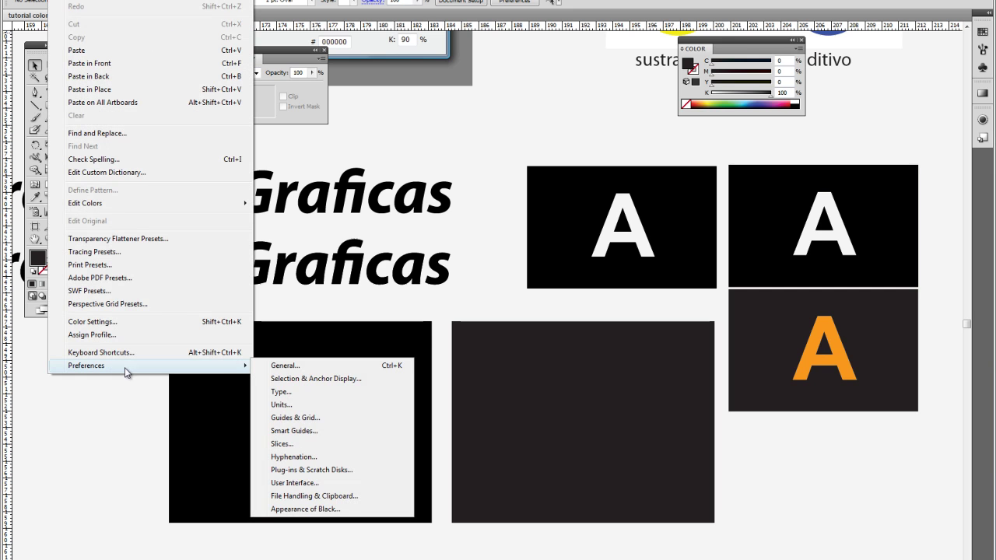
left_click(294, 510)
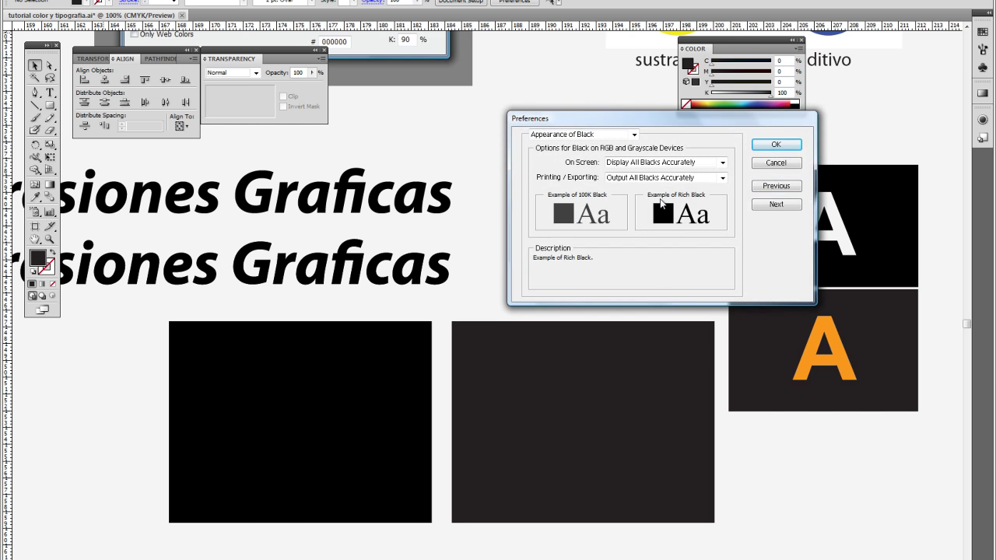
mouse_move(576, 165)
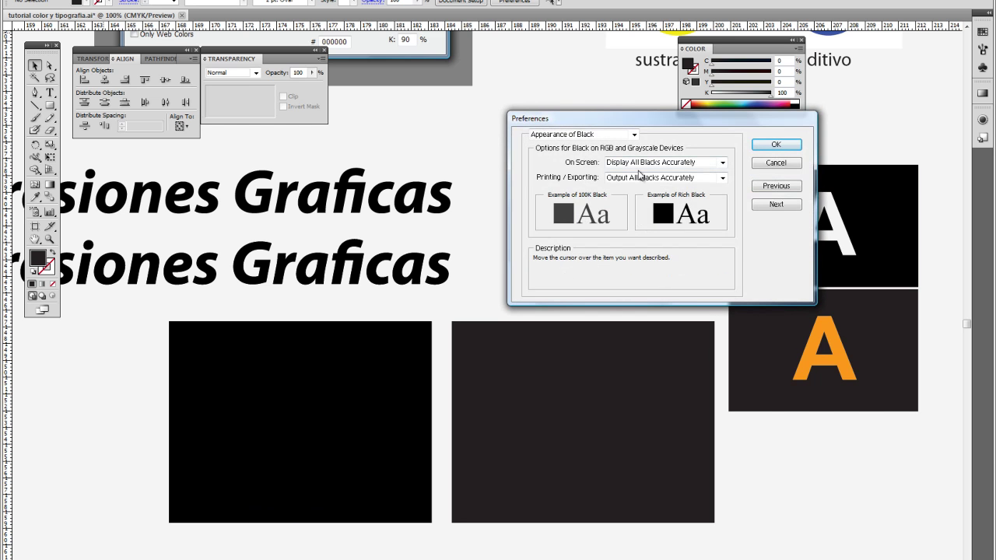
mouse_move(630, 168)
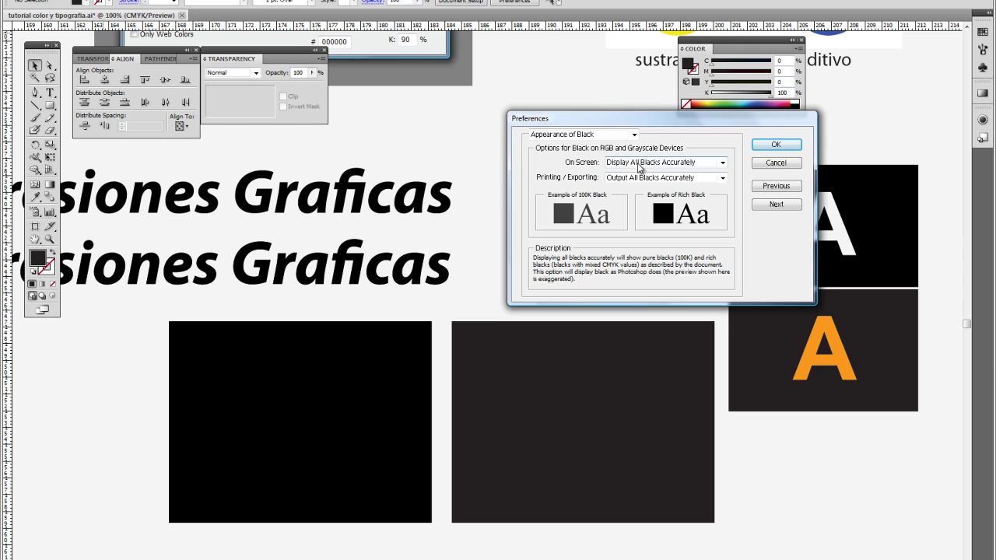
left_click(694, 163)
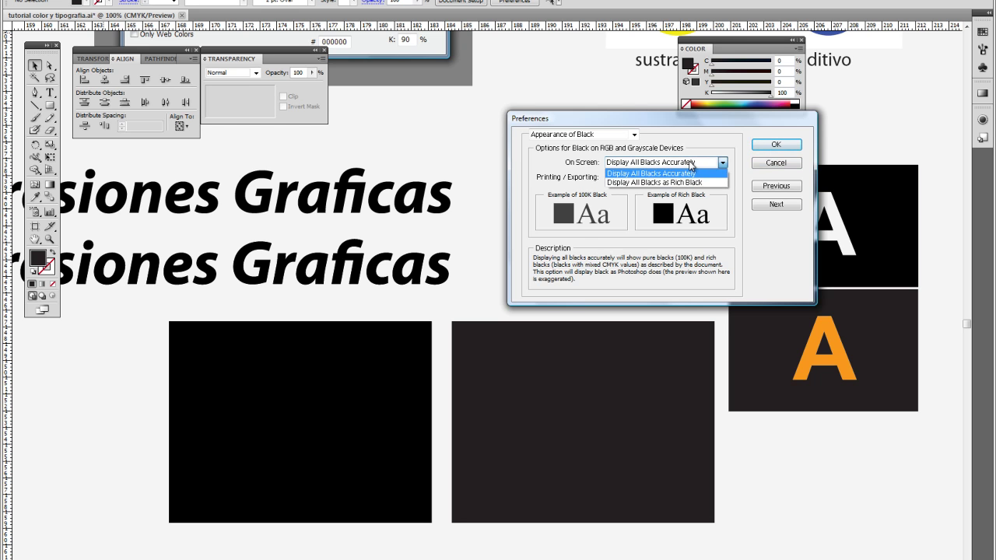
left_click(691, 165)
left_click(775, 162)
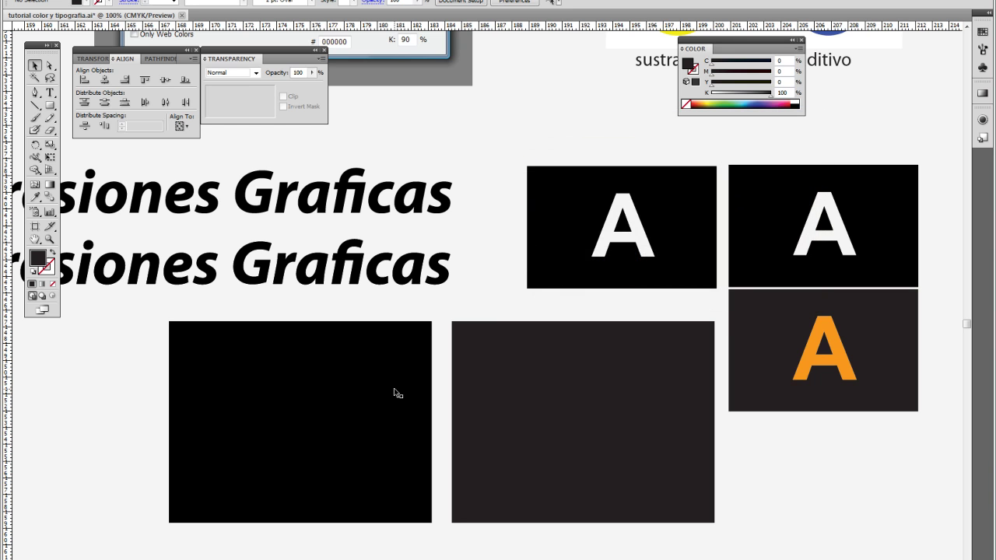
Step: Set the cyan of the lighter large rectangle's fill to 20%
left_click(479, 346)
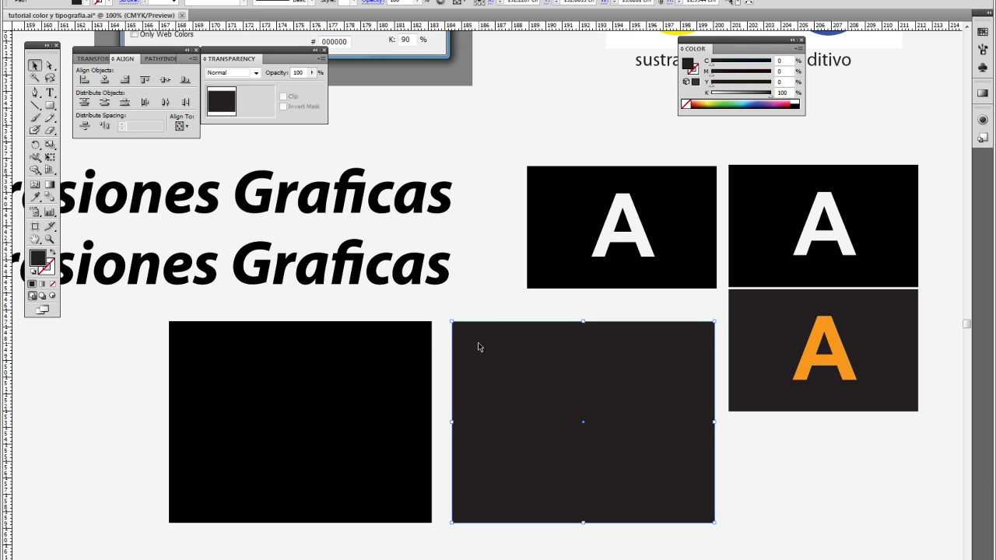
left_click(487, 284)
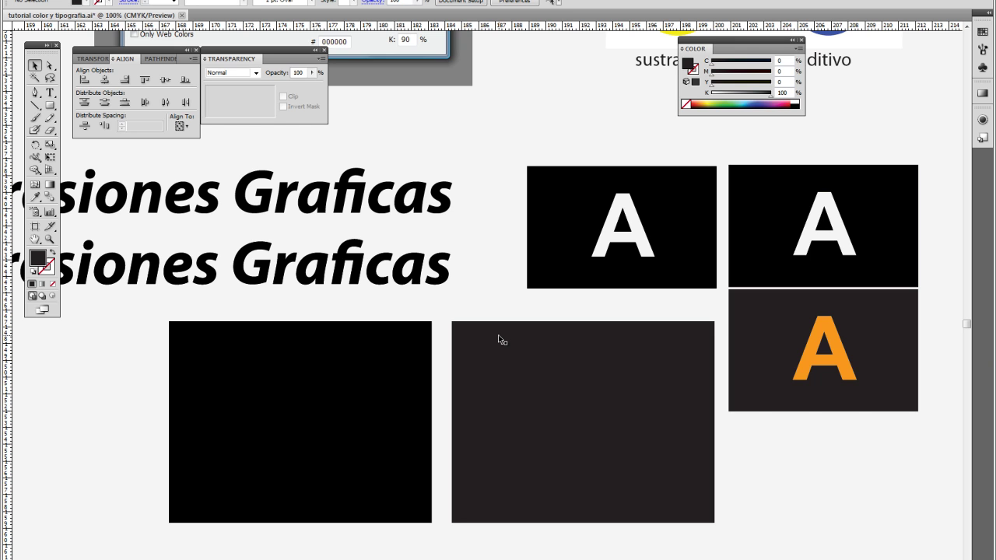
left_click(508, 360)
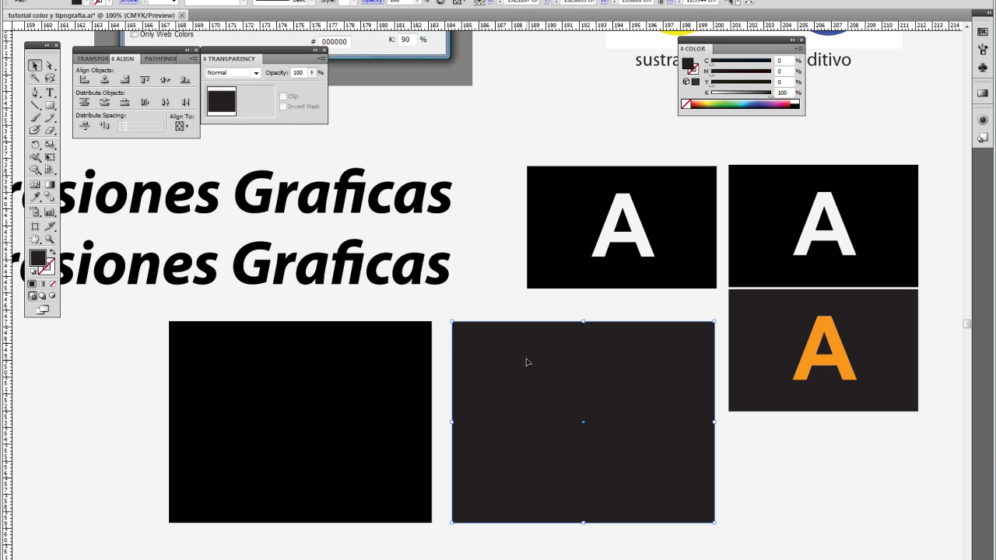
left_click_drag(498, 351, 481, 334)
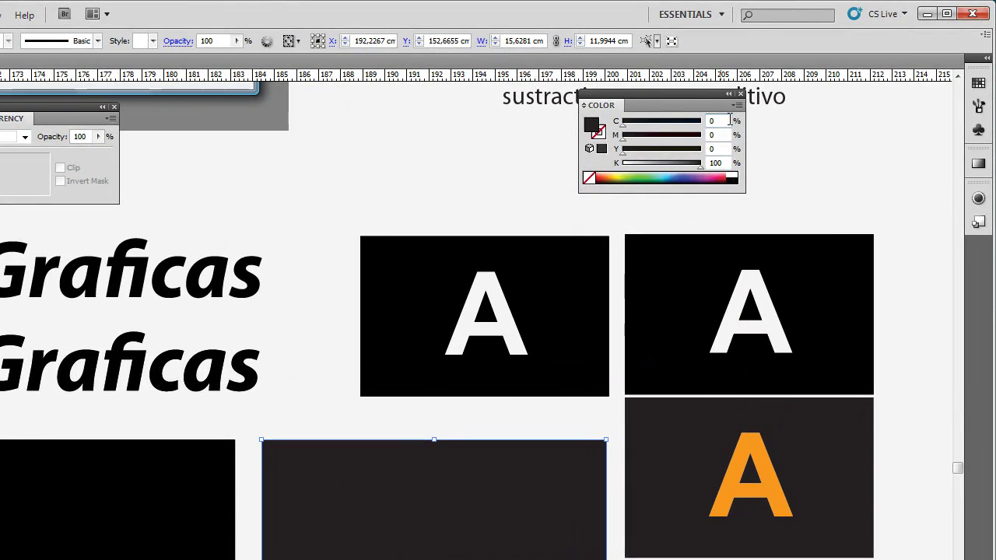
double_click(729, 119)
type("20")
key("Return")
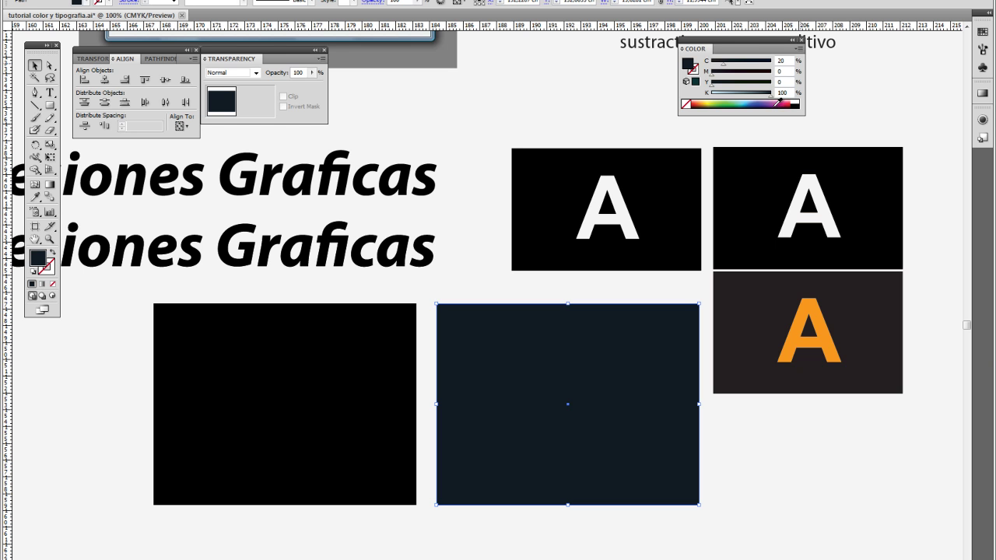
Step: Set the magenta and yellow of the dark blue rectangle's fill to 20% each
left_click(344, 341)
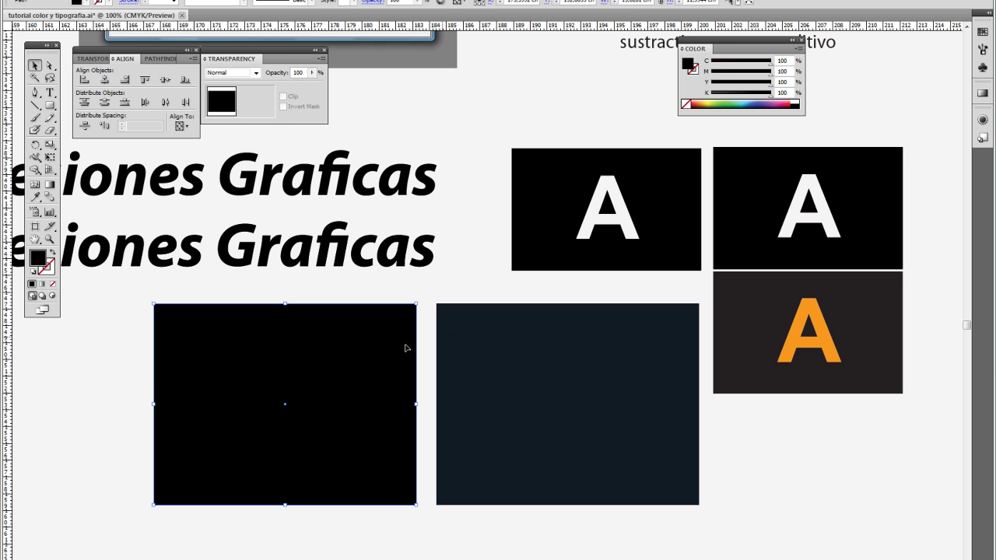
left_click(464, 359, "shift")
left_click(464, 358)
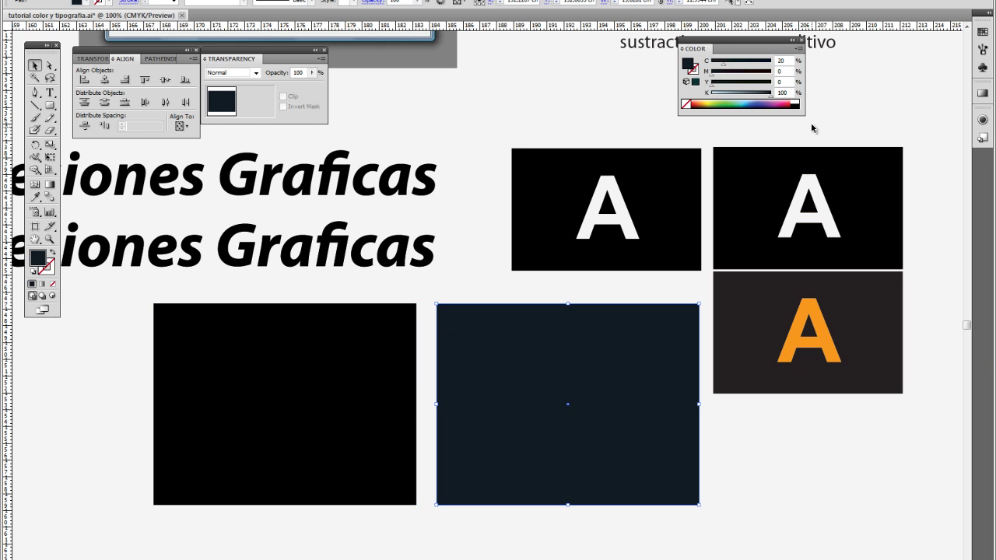
left_click(776, 72)
type("20")
key("Tab")
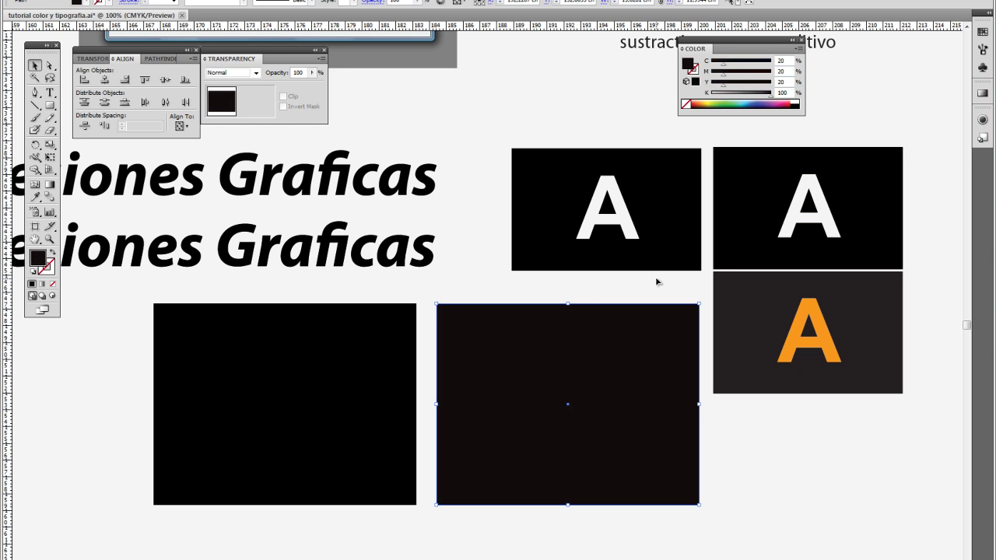
Step: Move the edited rectangle against the rich black one to compare them, and shift it back to leave a narrow gap
left_click_drag(470, 328, 438, 327)
left_click(437, 290)
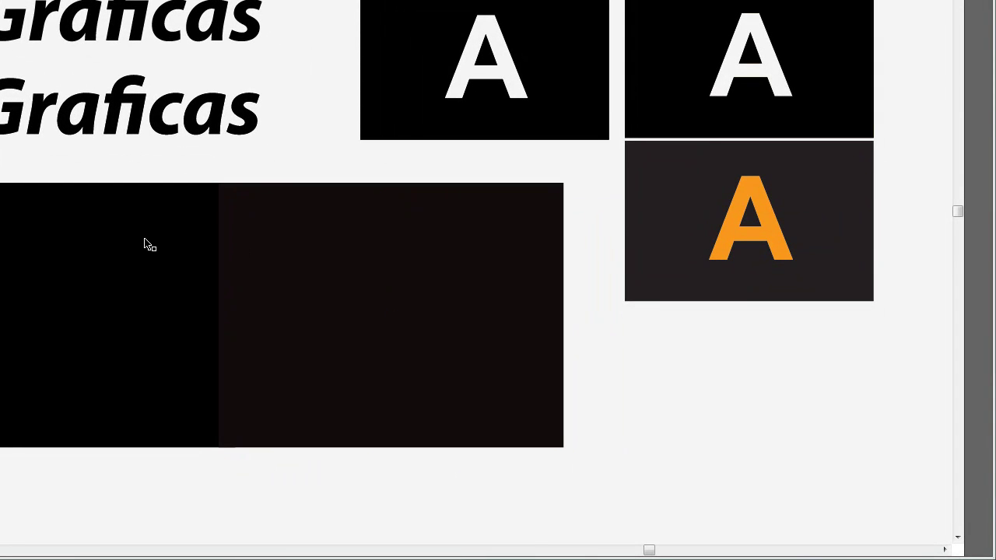
left_click_drag(308, 242, 358, 235)
mouse_move(309, 205)
left_mouse_down()
mouse_move(280, 215)
mouse_move(296, 210)
left_mouse_up()
key("Left")
key("Left")
key("Left")
key("Left")
key("Left")
key("Left")
key("Left")
key("Left")
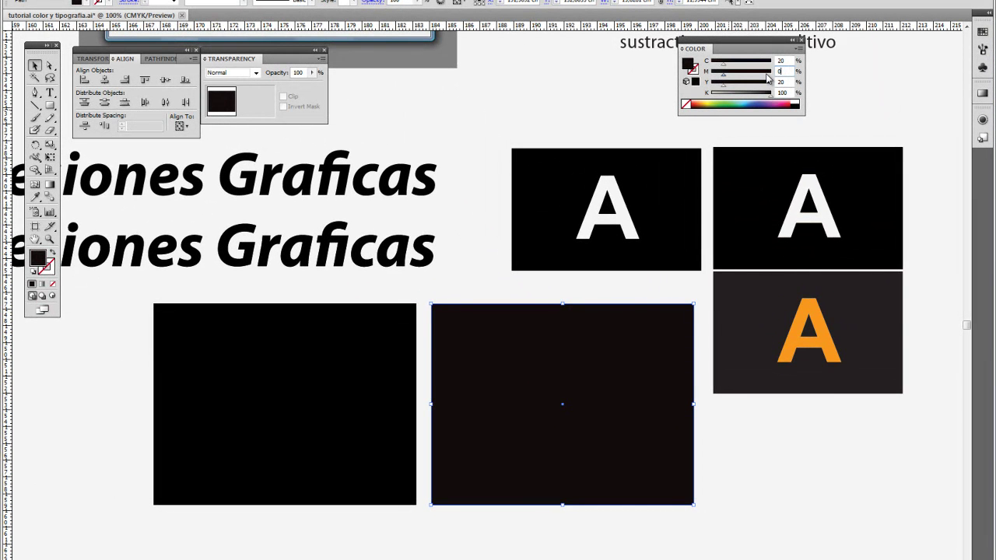
Step: Set the magenta and yellow of the edited rectangle's fill to 0%
key("Tab")
type("0")
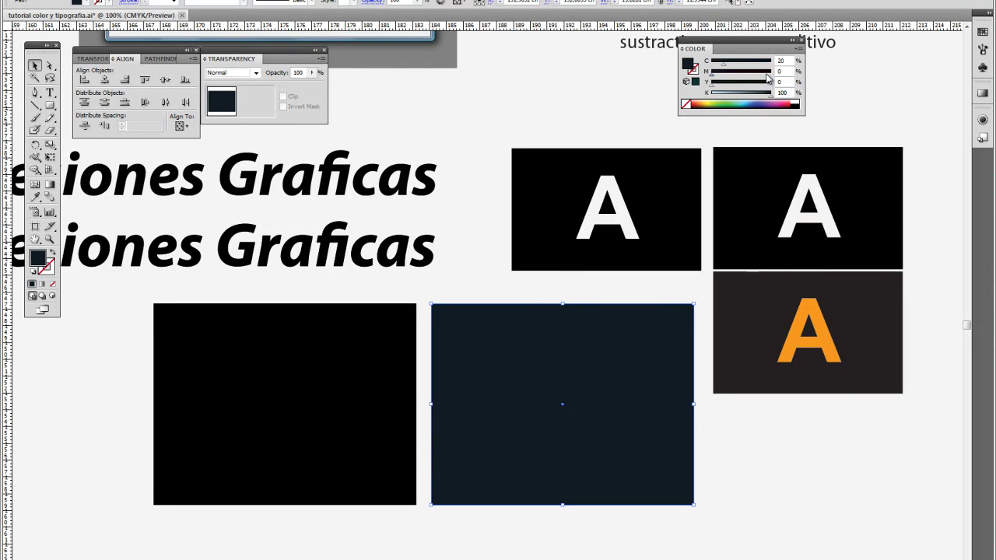
left_click(642, 125)
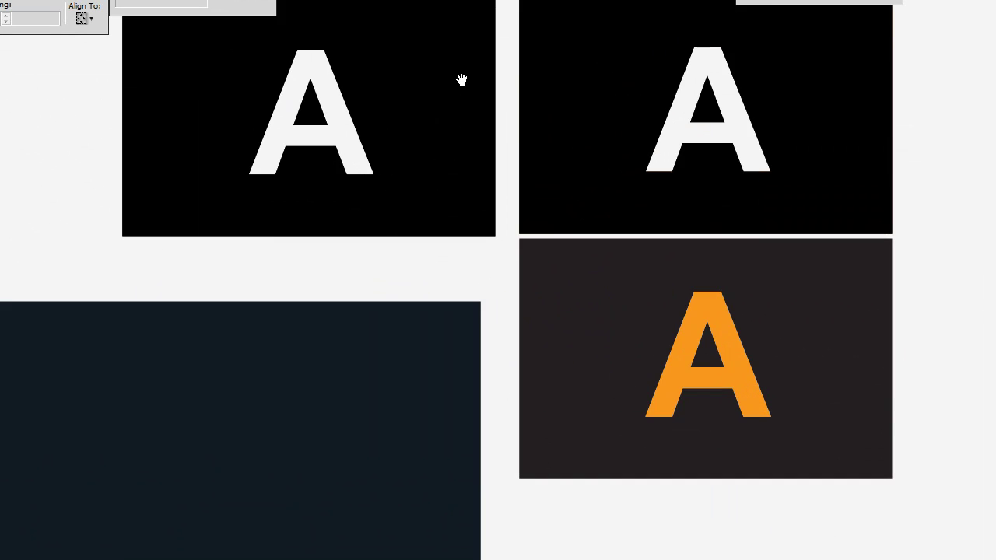
Step: Move the orange A off its dark card to examine the knockout beneath, and put it back in place
left_click_drag(116, 314, 435, 102)
left_click_drag(511, 225, 49, 513)
key("ctrl+0")
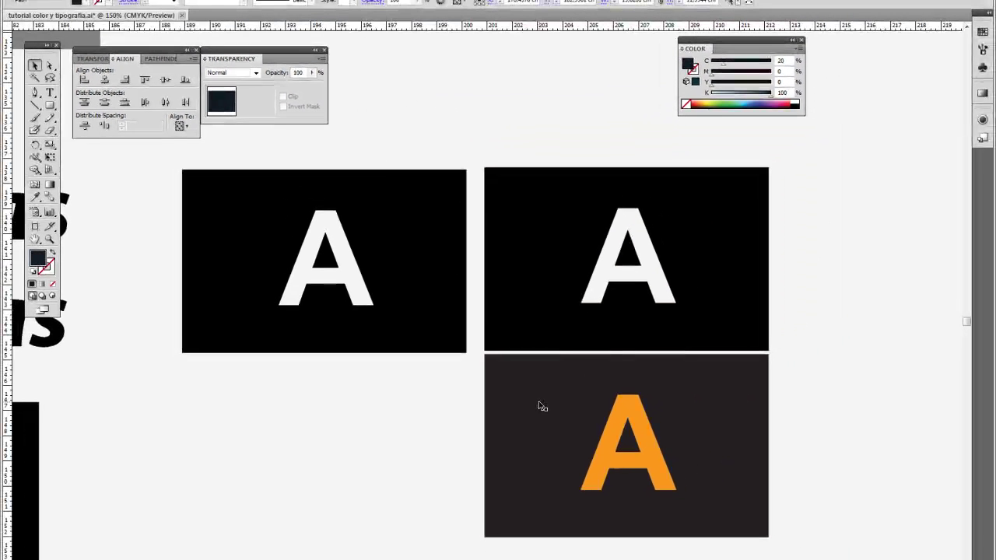
left_click(541, 406)
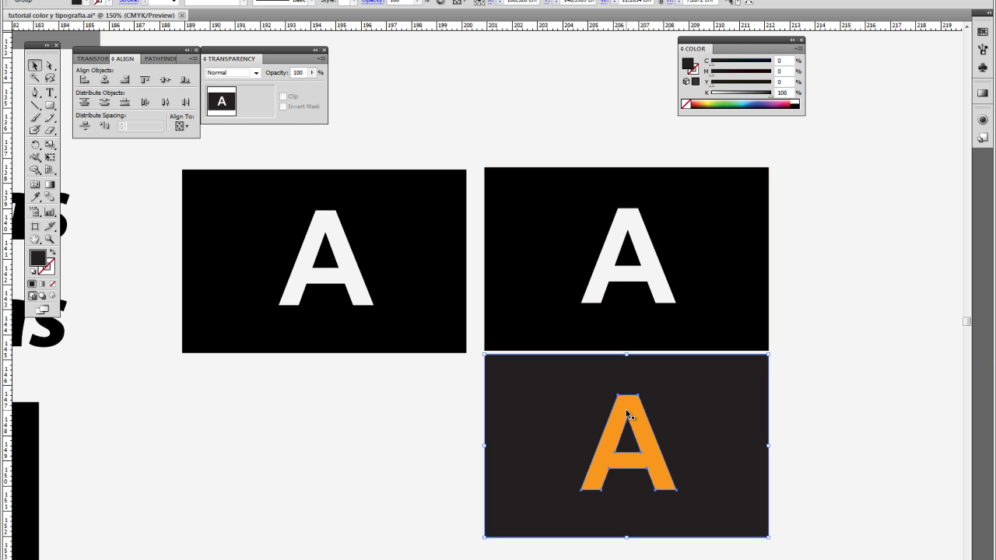
left_click_drag(629, 415, 419, 414)
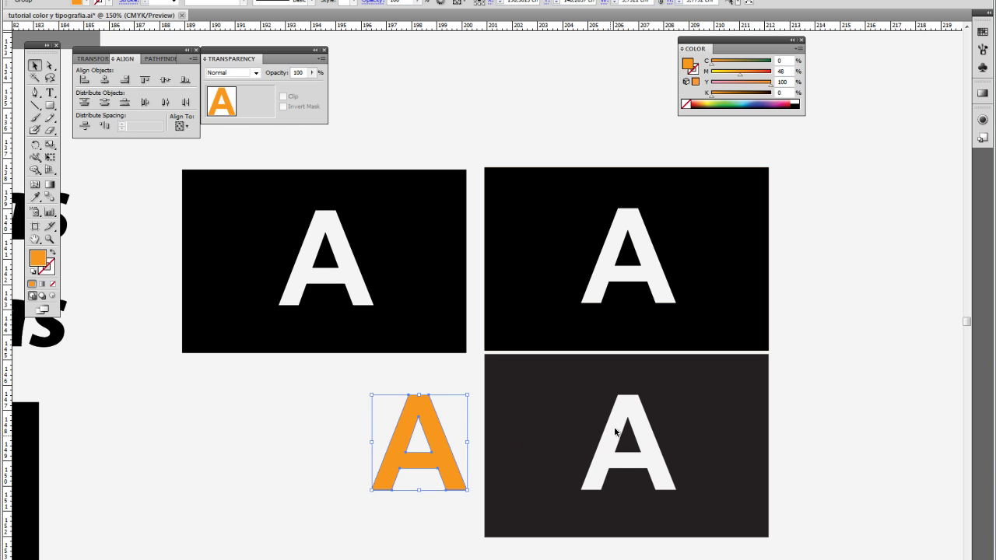
left_click_drag(435, 453, 645, 452)
left_click(805, 374)
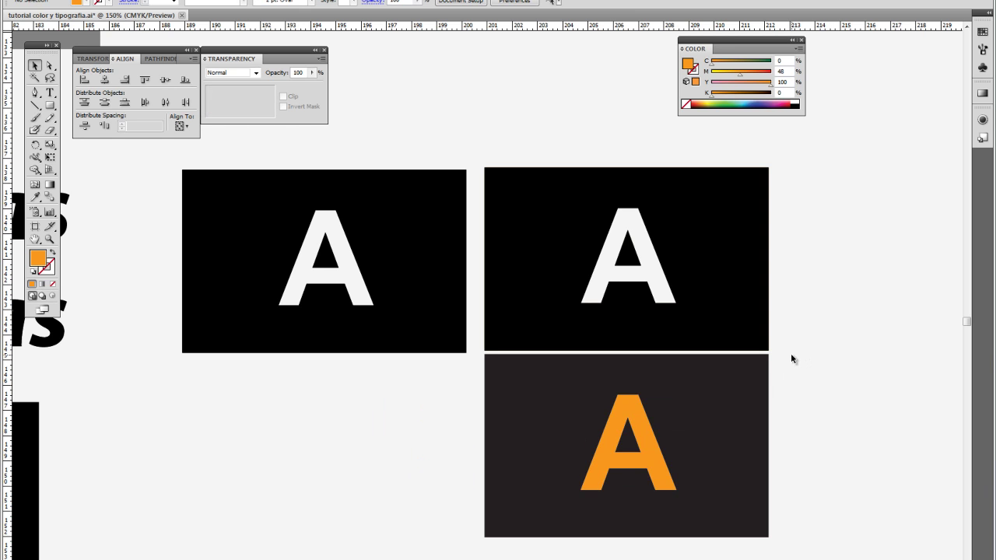
Step: Select the rich black A card and place the Color panel beside it to check its CMYK values
left_click_drag(790, 358, 757, 400)
left_click(692, 295)
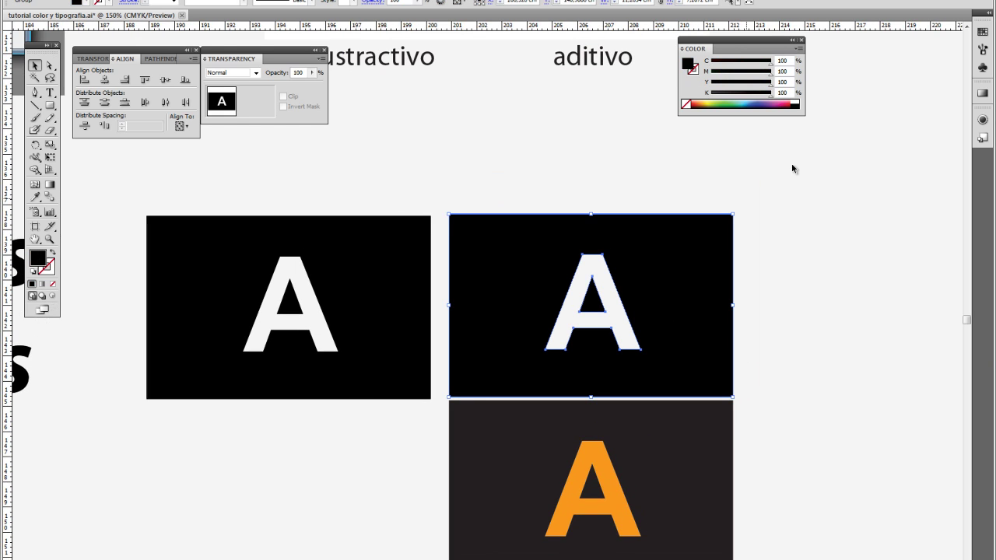
left_click_drag(737, 48, 781, 235)
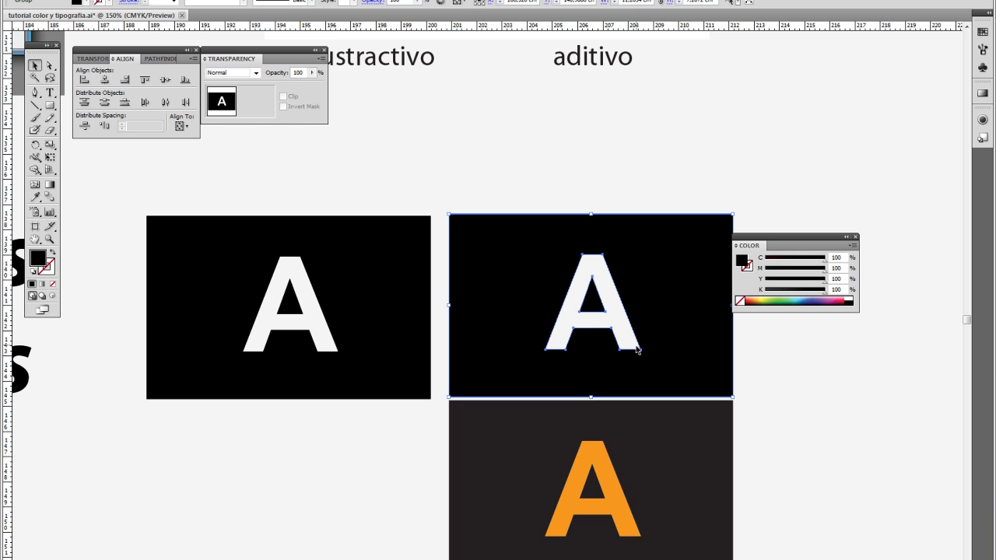
left_click(602, 180)
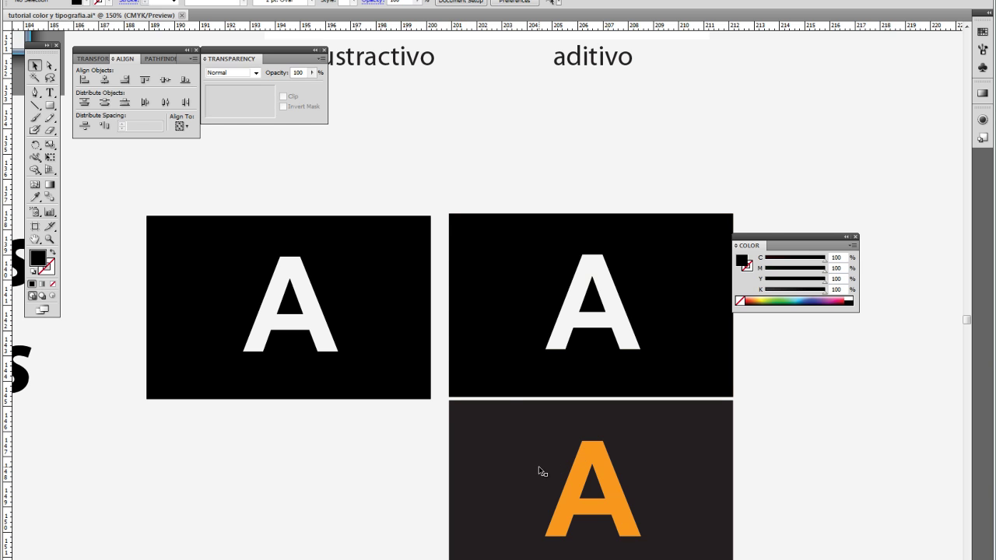
left_click_drag(509, 409, 553, 408)
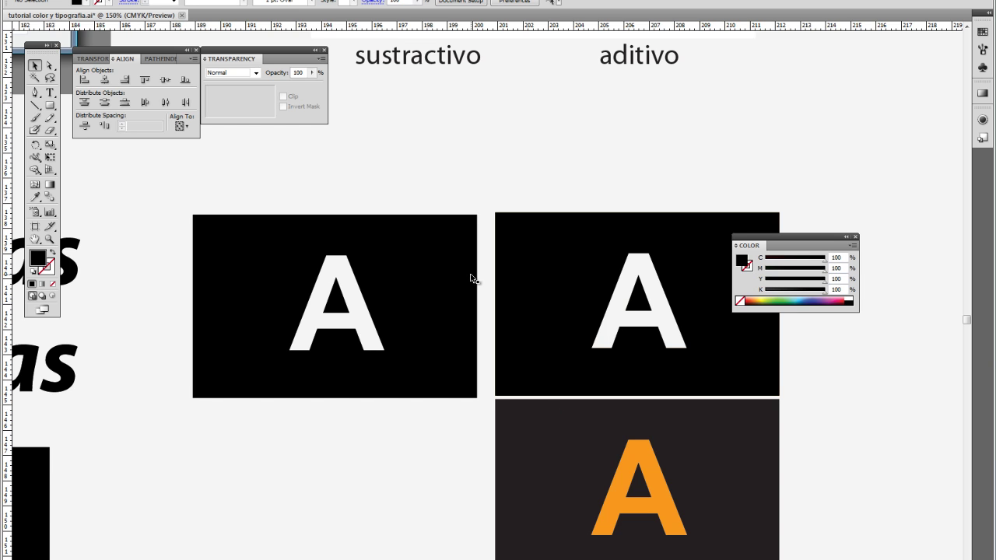
left_click_drag(377, 251, 395, 254)
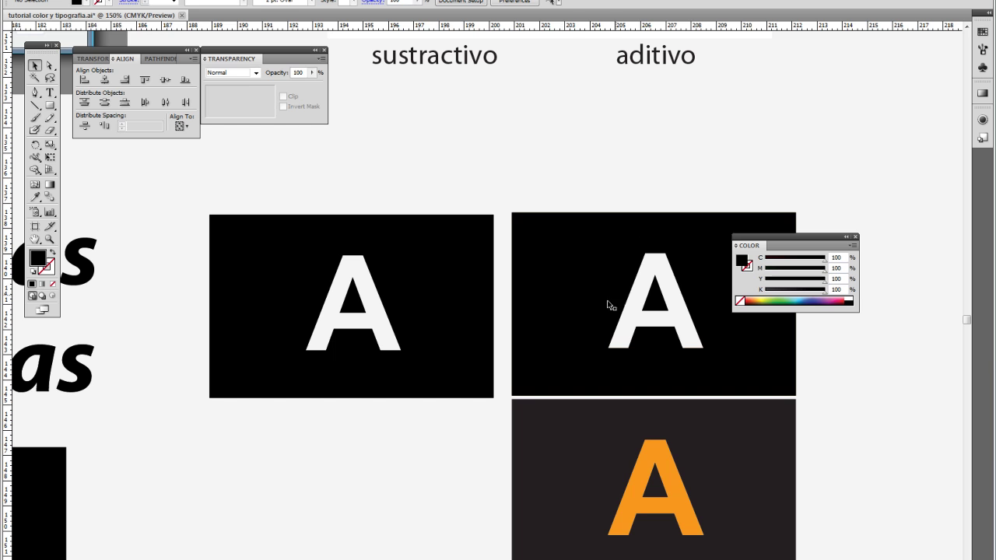
left_click(407, 267)
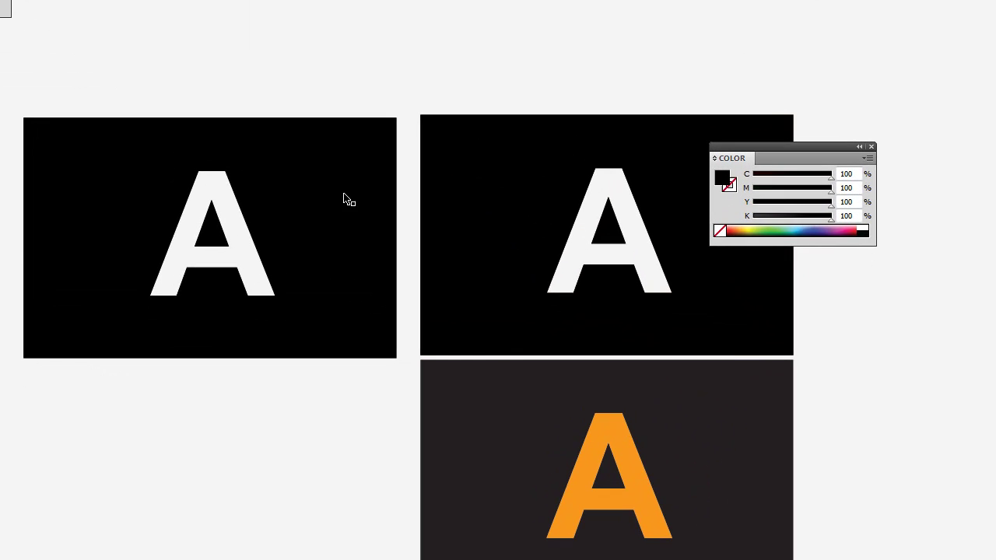
Step: Pull apart the black, yellow, magenta and cyan plates stacked in the other A card so that each ink can be seen
left_click_drag(299, 150, 288, 179)
left_click_drag(235, 128, 62, 70)
left_click_drag(314, 137, 357, 53)
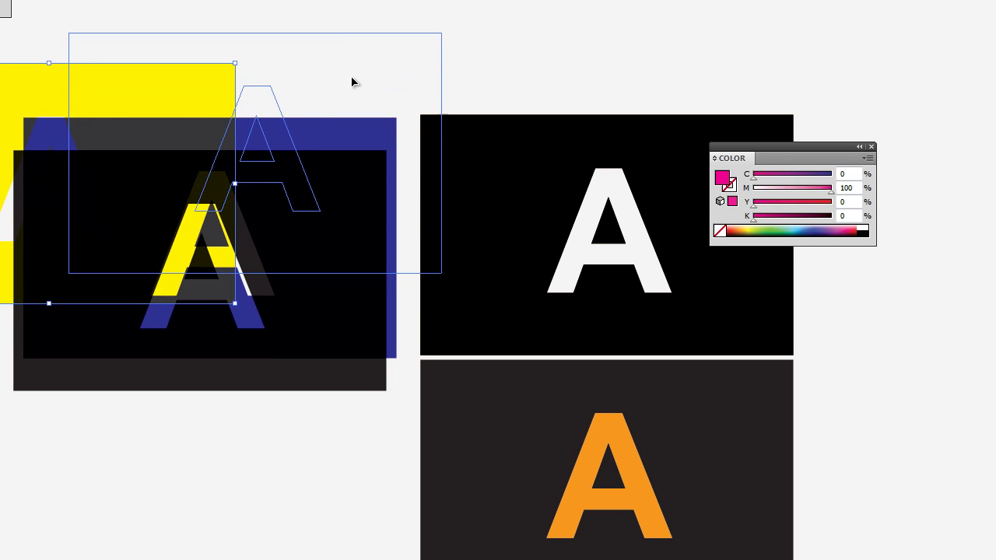
left_click(360, 351)
left_click_drag(360, 351, 296, 428)
left_click(361, 334)
left_click_drag(362, 335, 403, 455)
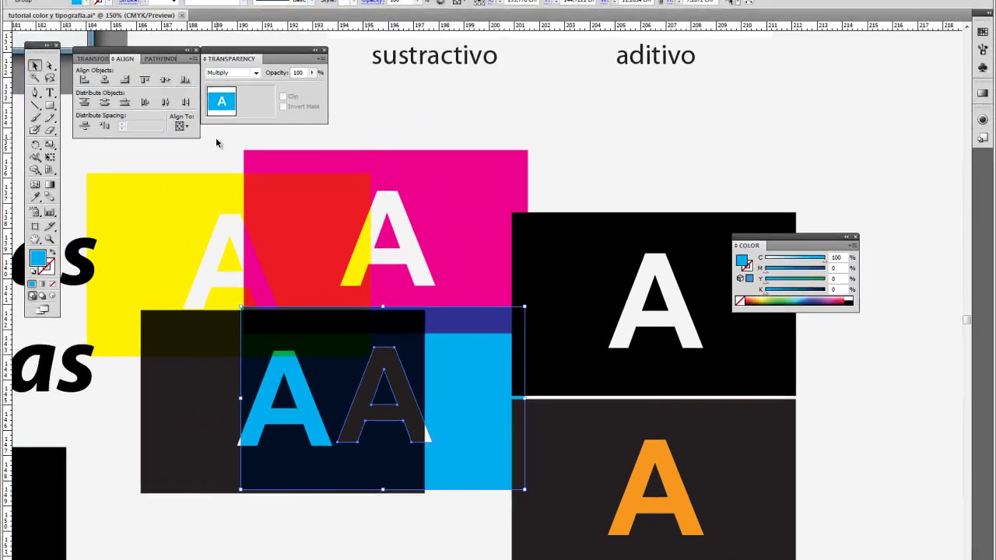
Step: Select the four separated A plates together and one by one to examine their individual ink values
left_click_drag(216, 137, 406, 459)
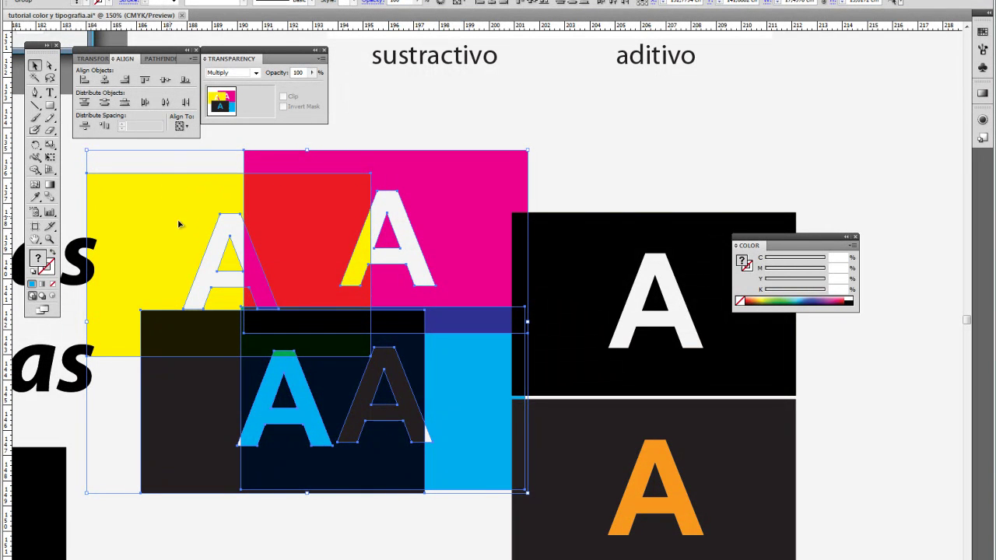
left_click(170, 162)
left_click(154, 204)
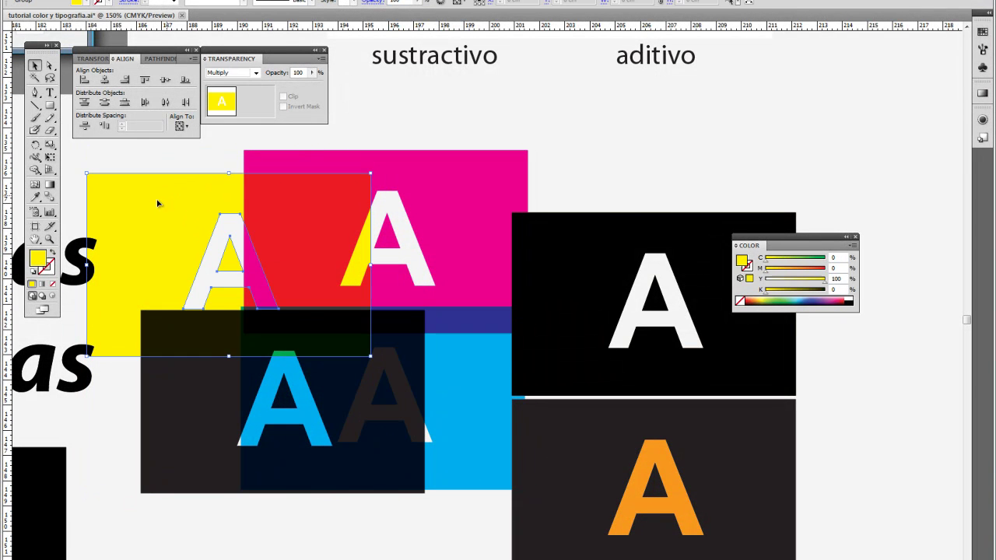
left_click(327, 159)
left_click(465, 354)
left_click(212, 439)
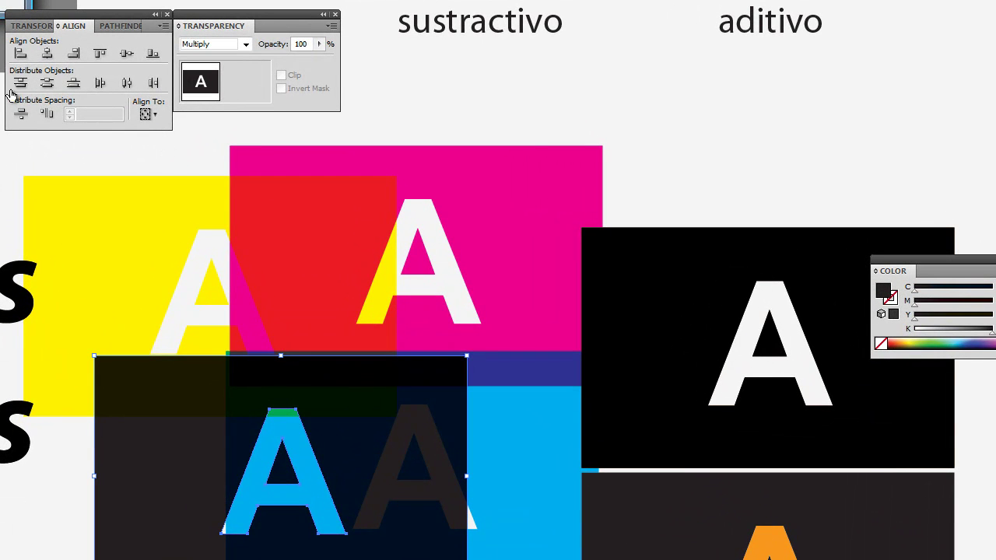
Step: Centre the four A plates on each other horizontally and vertically, and move the stack level with the rich black card
left_click_drag(160, 153, 444, 510)
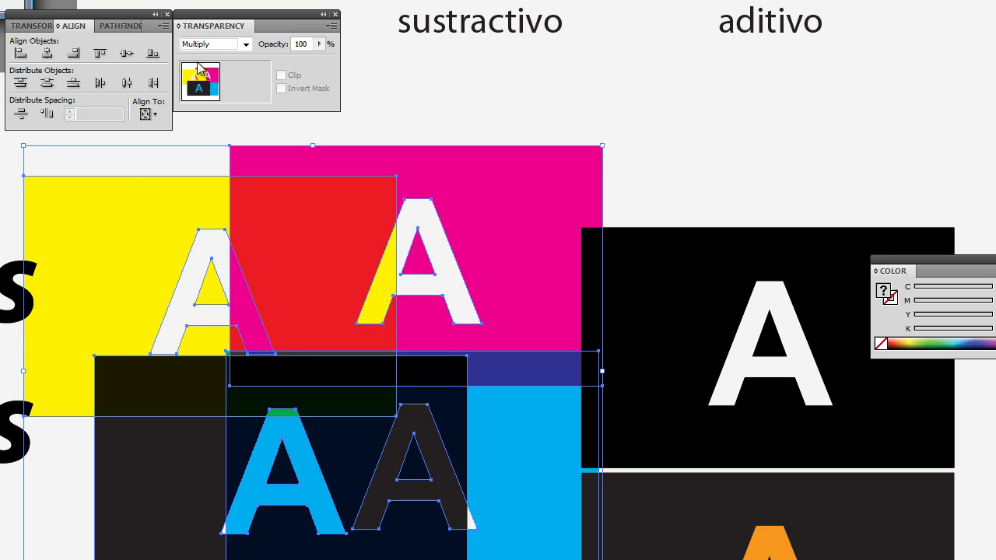
left_click(46, 53)
left_click(126, 55)
left_click(306, 215)
left_click_drag(239, 217, 424, 476)
left_click_drag(423, 358, 469, 319)
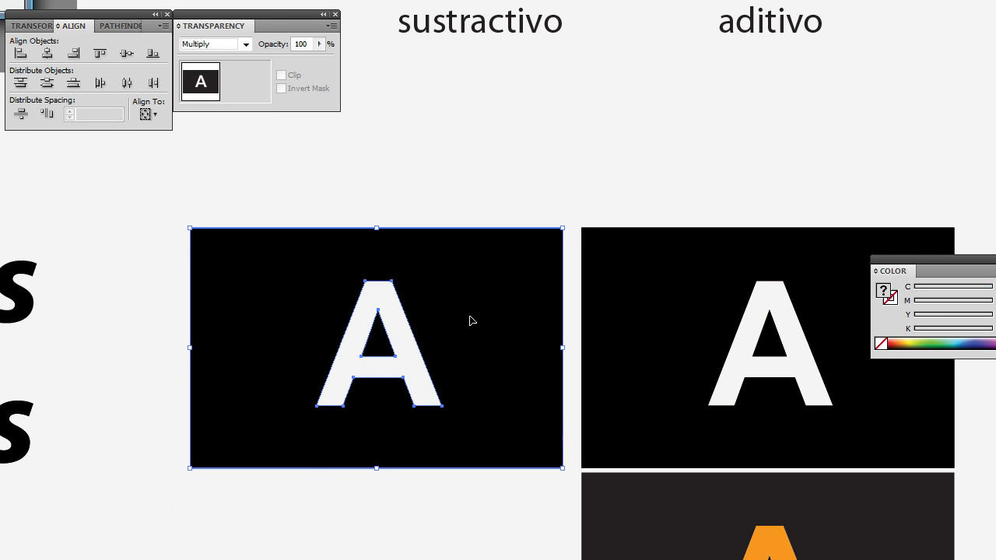
left_click(435, 189)
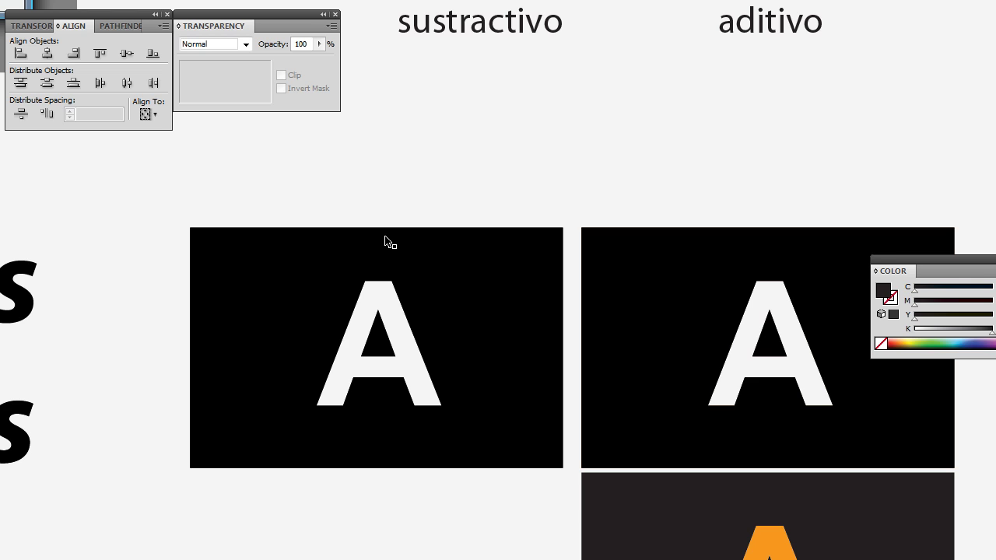
Step: Shift the black A plate slightly up and left of the colour plates to simulate a printing misregistration
key("ctrl+equal")
left_click_drag(391, 231, 582, 266)
key("ctrl+equal")
key("ctrl+equal")
key("ctrl+a")
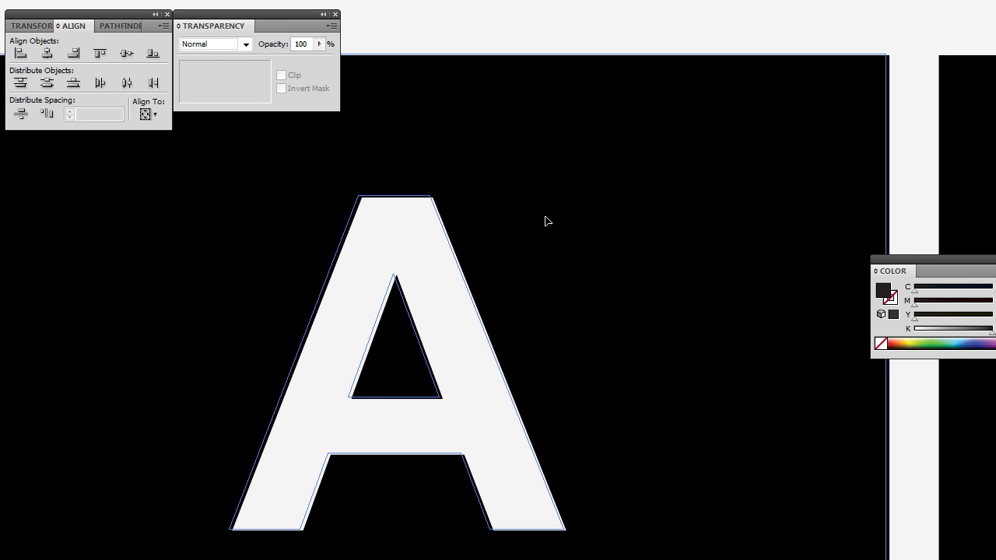
key("ctrl+shift+a")
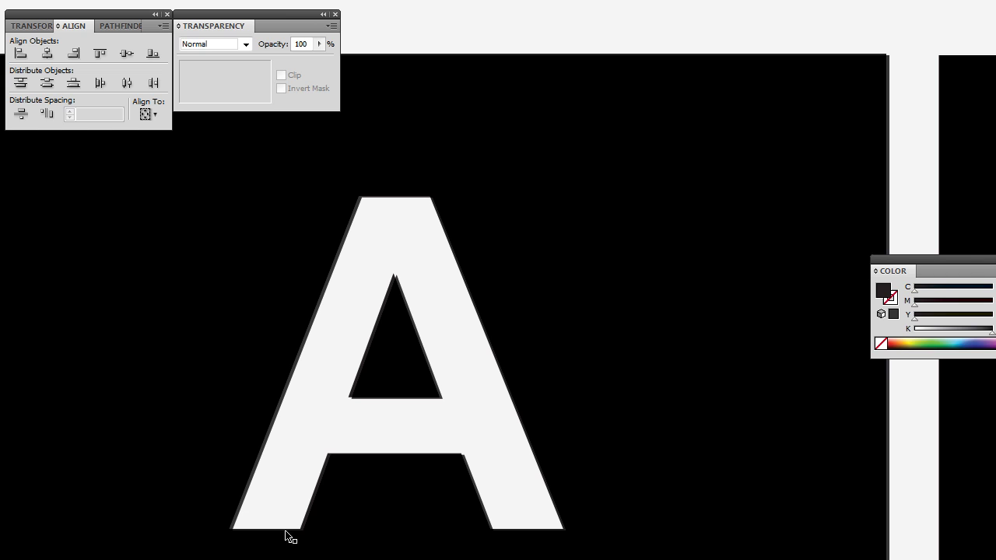
key("space")
left_click_drag(434, 249, 500, 325)
left_click_drag(625, 199, 618, 192)
Step: Nudge the yellow A plate up and left, away from the magenta and cyan plates
left_click(413, 288)
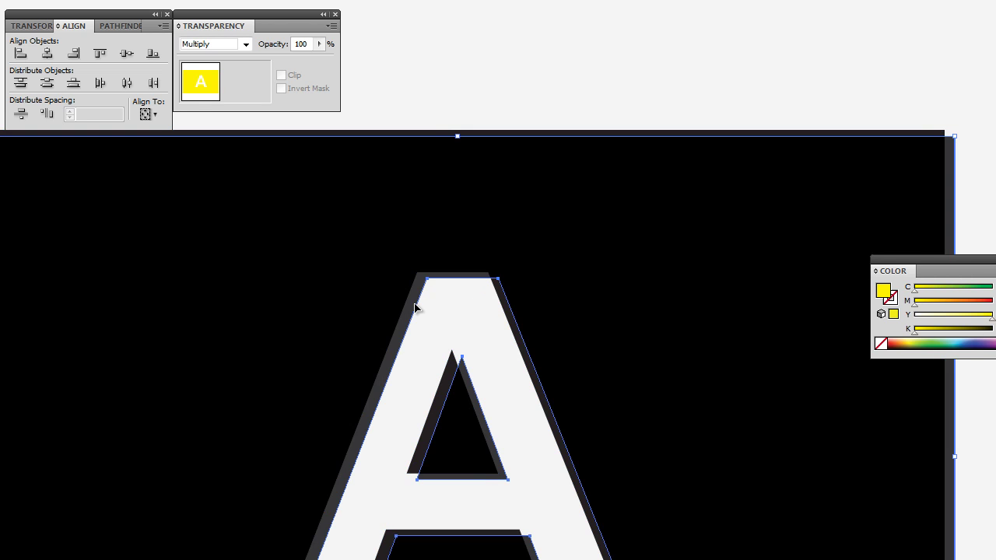
key("Left")
key("Up")
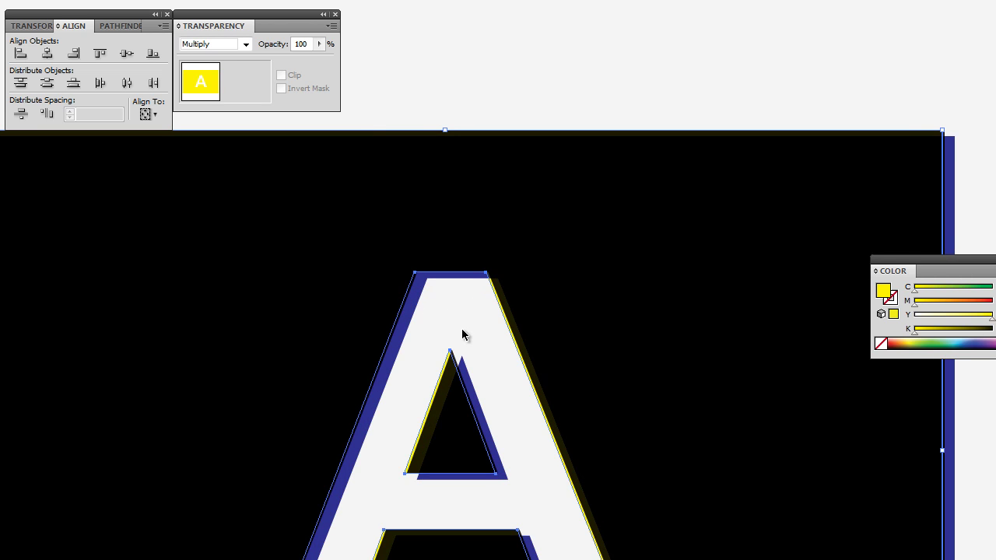
left_click(489, 105)
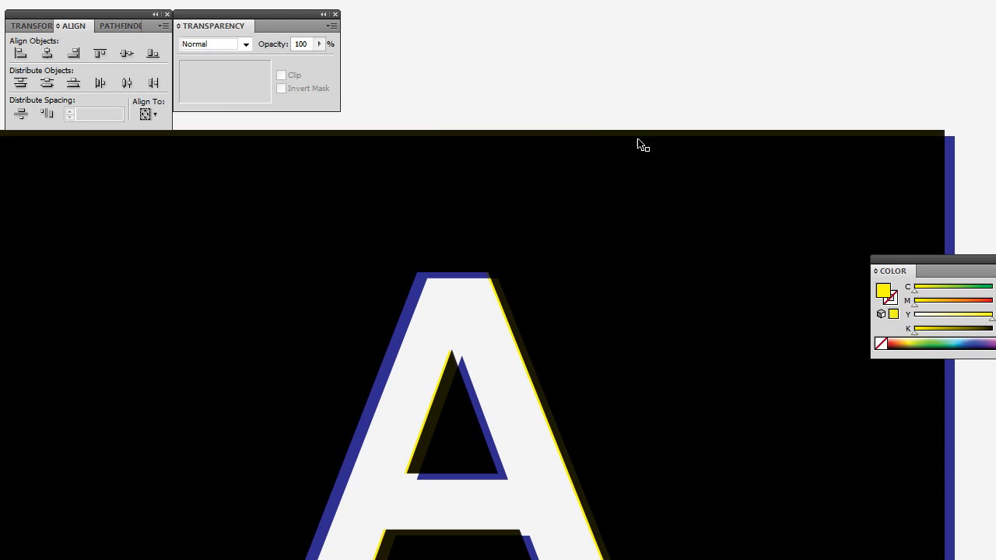
left_click_drag(506, 338, 485, 296)
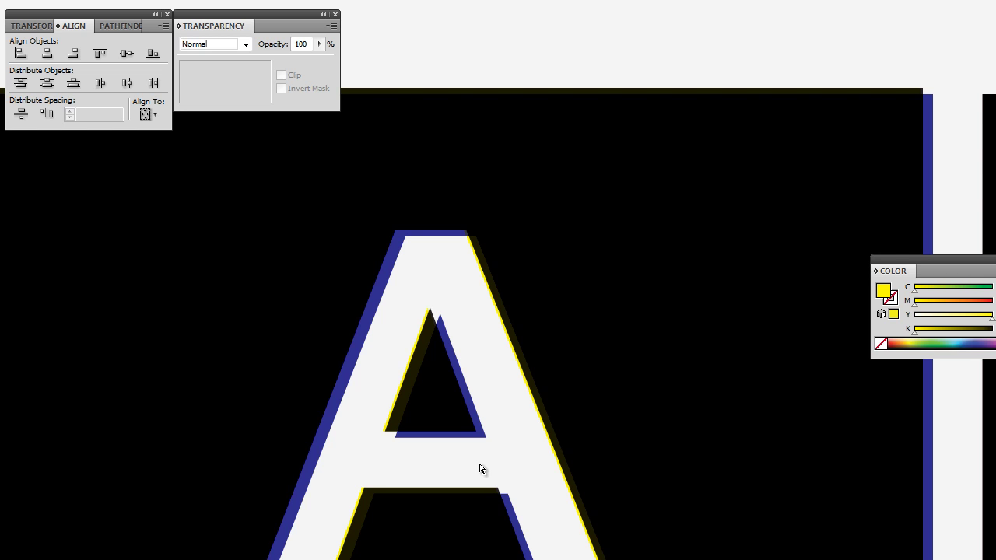
Step: Compare the misregistered A card with the rich black one, and check the ink values of the dark card holding the orange A
key("ctrl+minus")
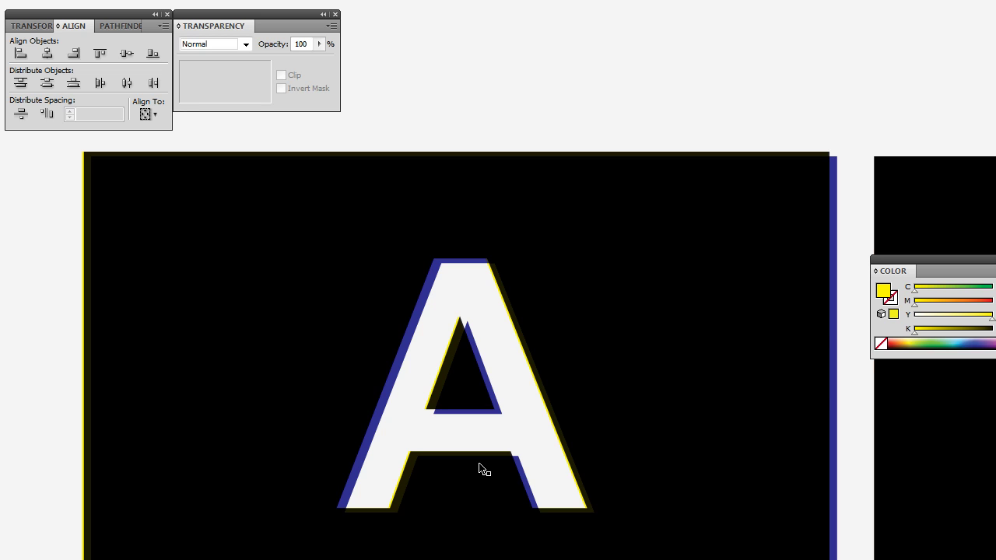
key("ctrl+minus")
key("ctrl+minus")
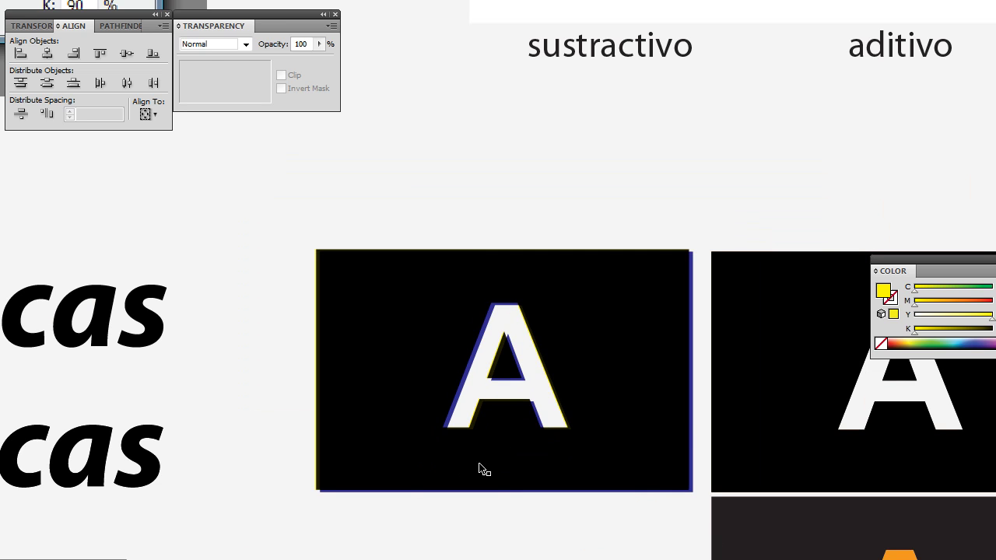
left_click_drag(519, 355, 451, 366)
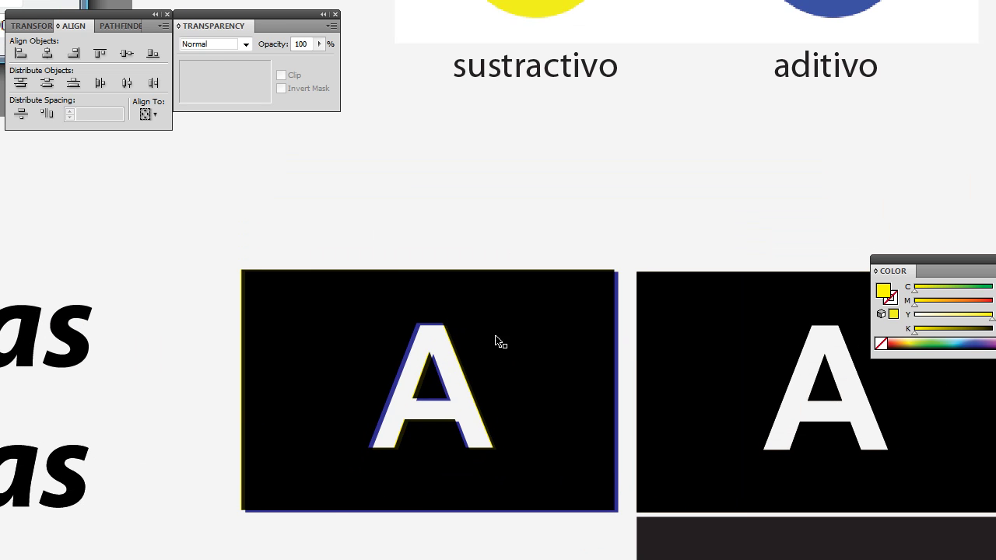
left_click_drag(537, 482, 482, 431)
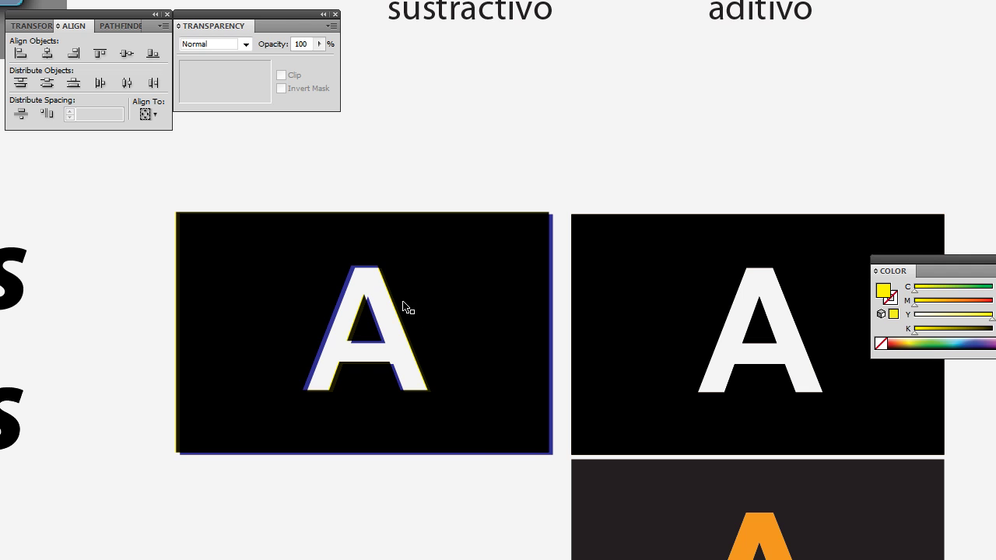
left_click_drag(580, 502, 452, 441)
left_click(471, 431)
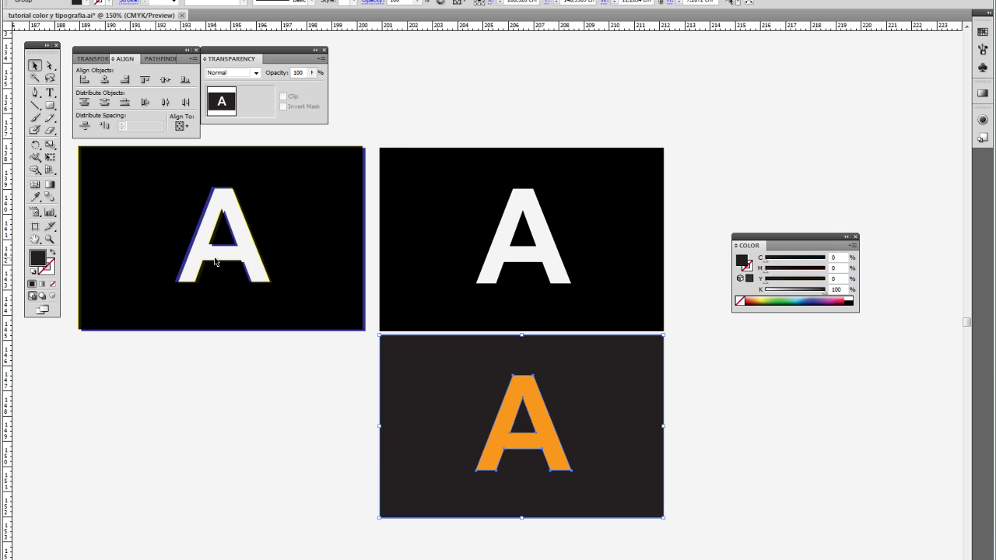
Step: Go to the two Impresiones Graficas texts and select the upper one to check its CMYK values
left_click_drag(194, 251, 489, 264)
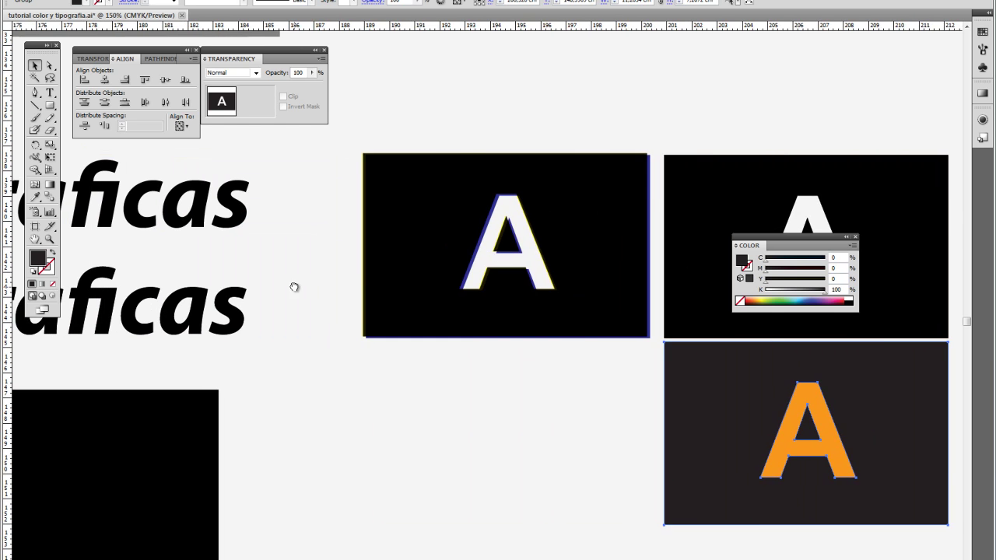
left_click_drag(293, 287, 508, 287)
left_click_drag(424, 287, 596, 296)
mouse_move(485, 280)
left_mouse_down()
mouse_move(642, 306)
mouse_move(633, 289)
left_mouse_up()
key("ctrl+minus")
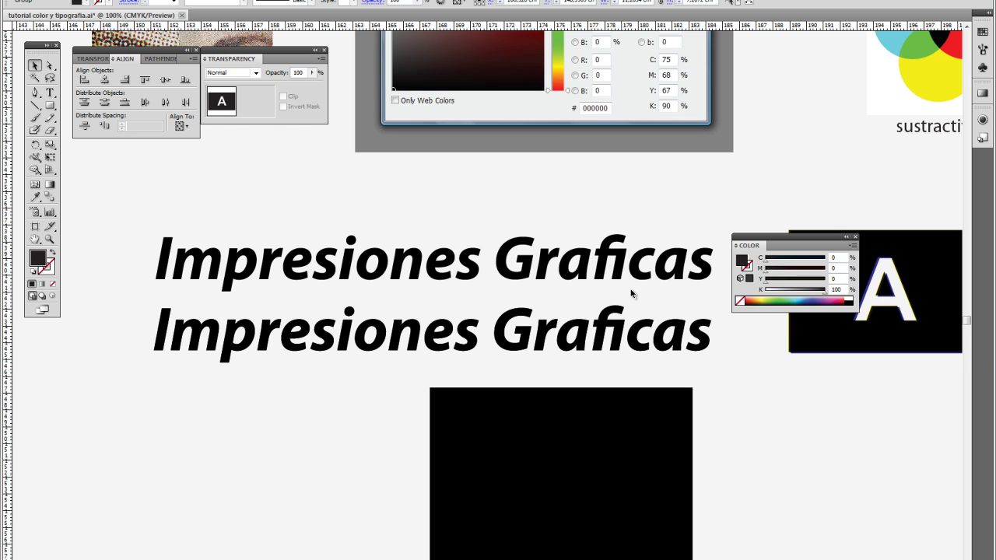
left_click(476, 272)
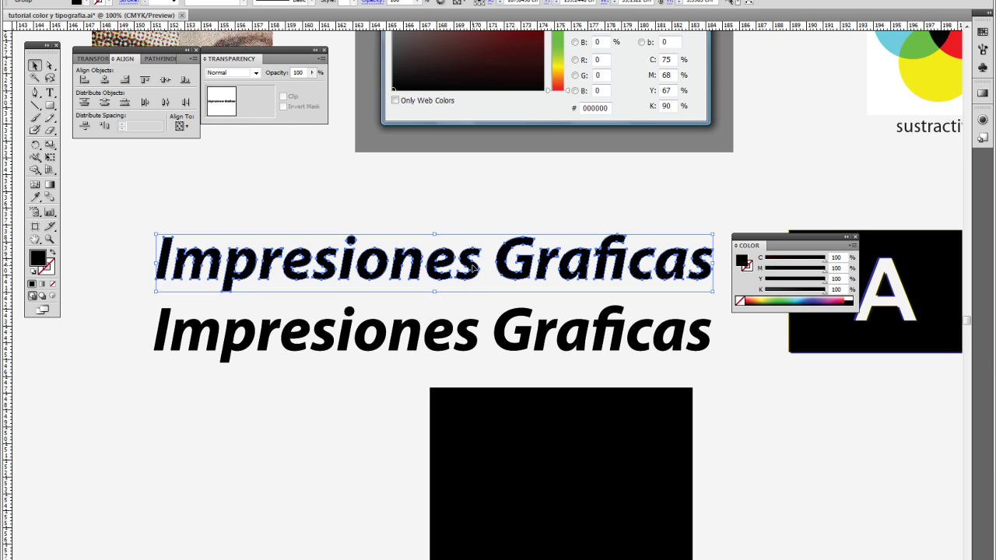
Step: Offset the black, cyan, magenta and yellow plates of the lower Impresiones Graficas text from each other to simulate misregistration
left_click(529, 336)
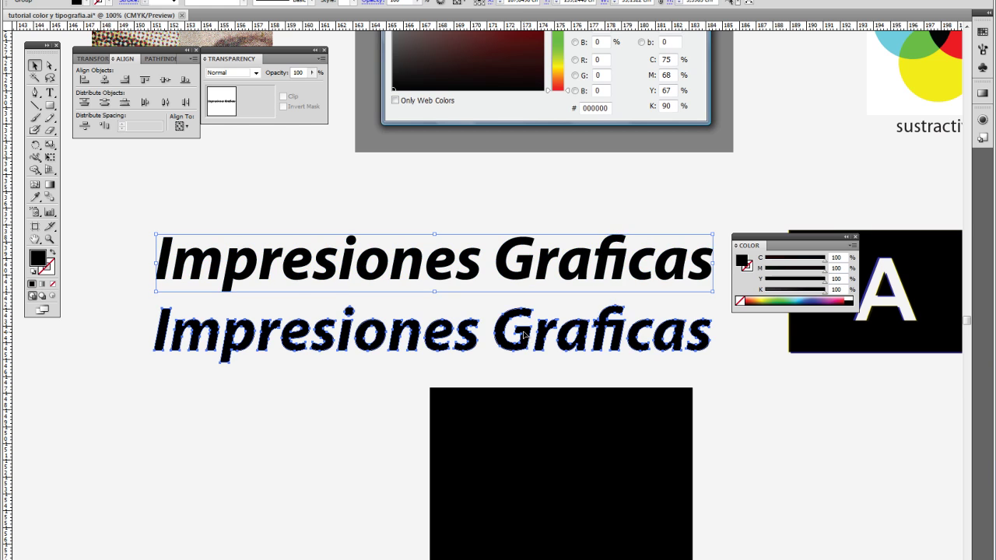
key("ctrl+c")
key("ctrl+v")
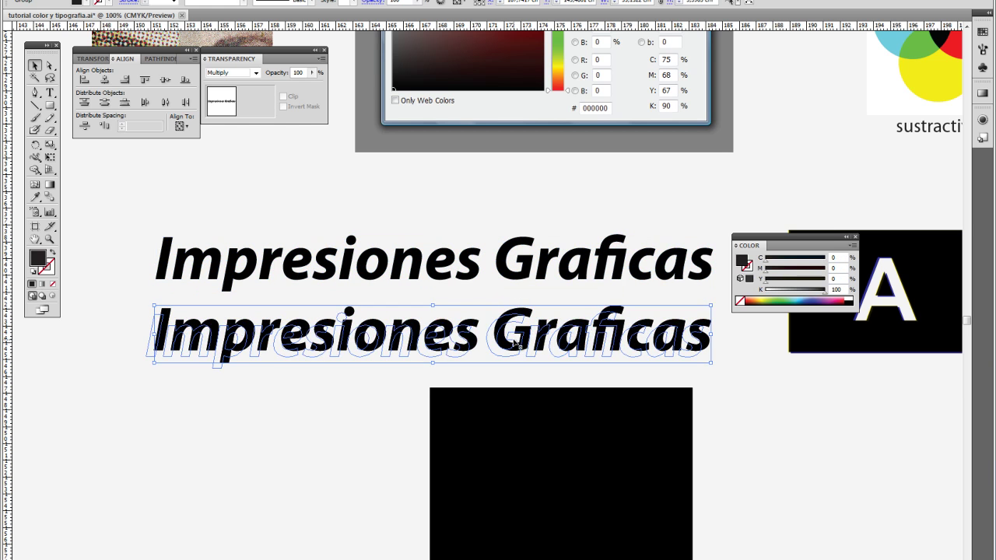
mouse_move(526, 315)
left_mouse_down()
mouse_move(514, 307)
mouse_move(536, 308)
left_mouse_up()
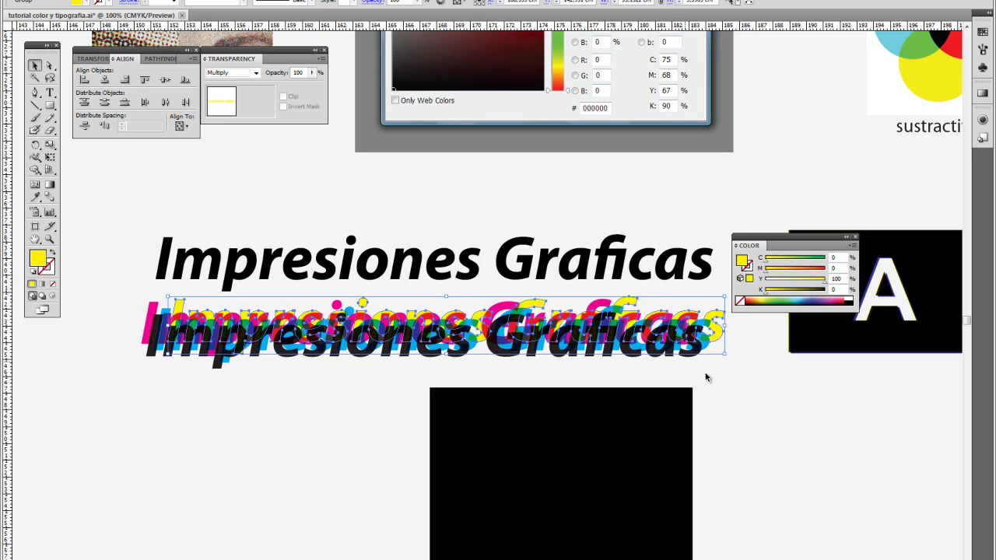
left_click(752, 385)
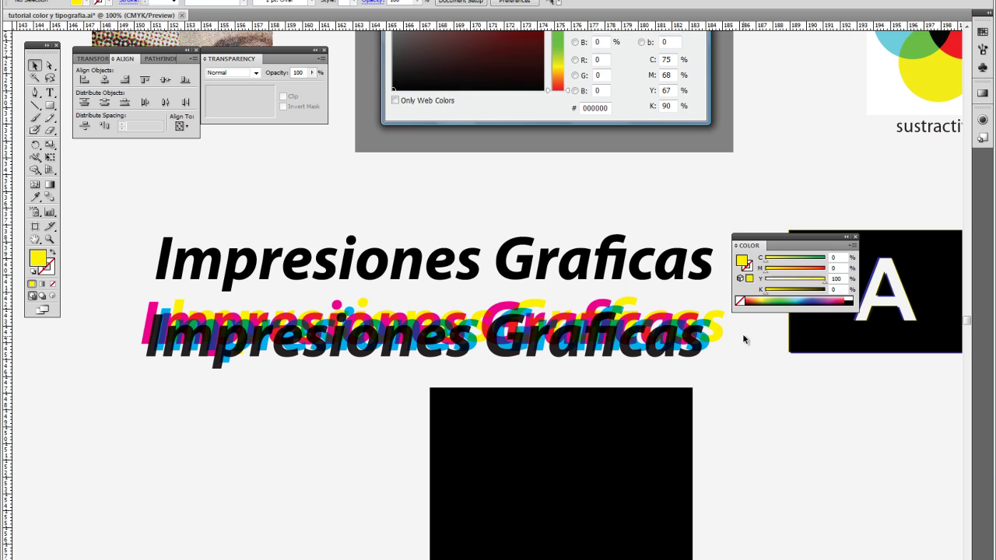
left_click_drag(738, 333, 537, 369)
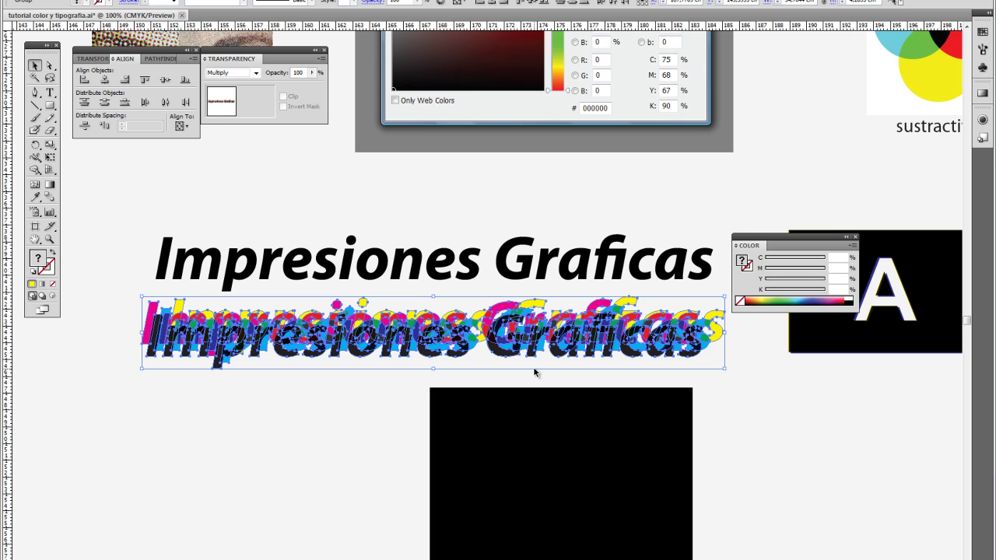
left_click(389, 218)
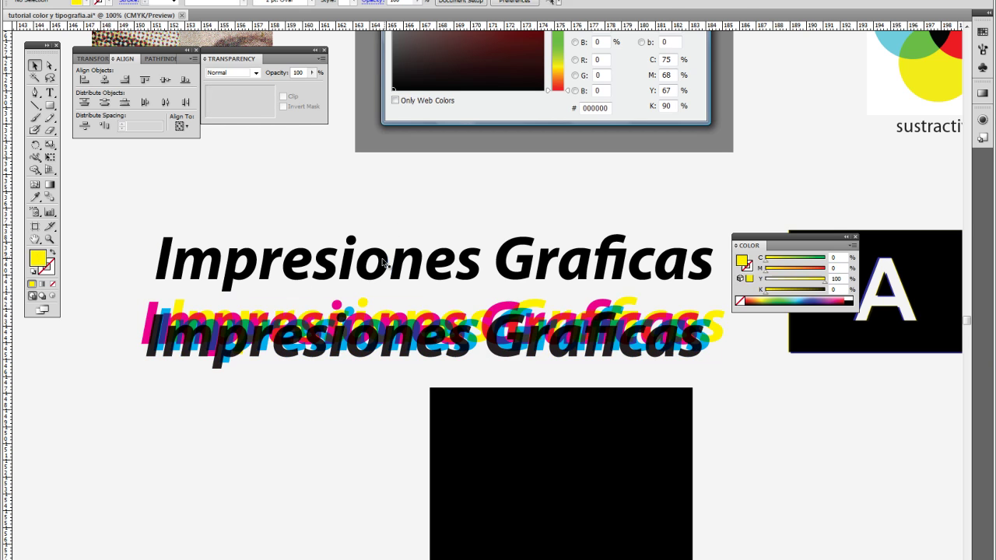
Step: Set the cyan, magenta and yellow of the upper Impresiones Graficas text's fill to 0%, keeping only black
left_click(388, 263)
left_click(844, 256)
type("0")
key("Tab")
type("0")
key("Tab")
type("0")
left_click(714, 255)
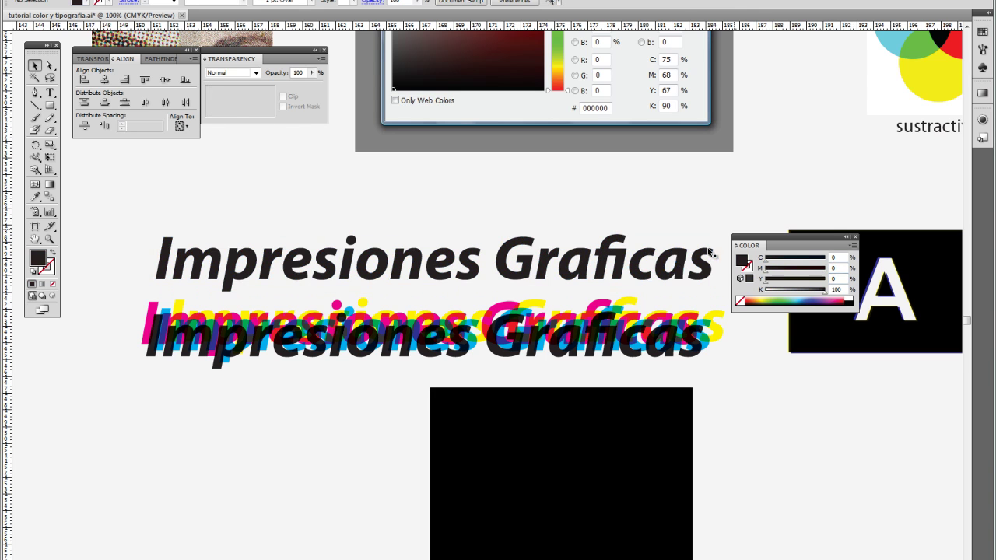
Step: Set the upper Impresiones Graficas text's fill to a four-ink mix of C 64%, M 80%, Y 79% and K 73%
left_click(673, 272)
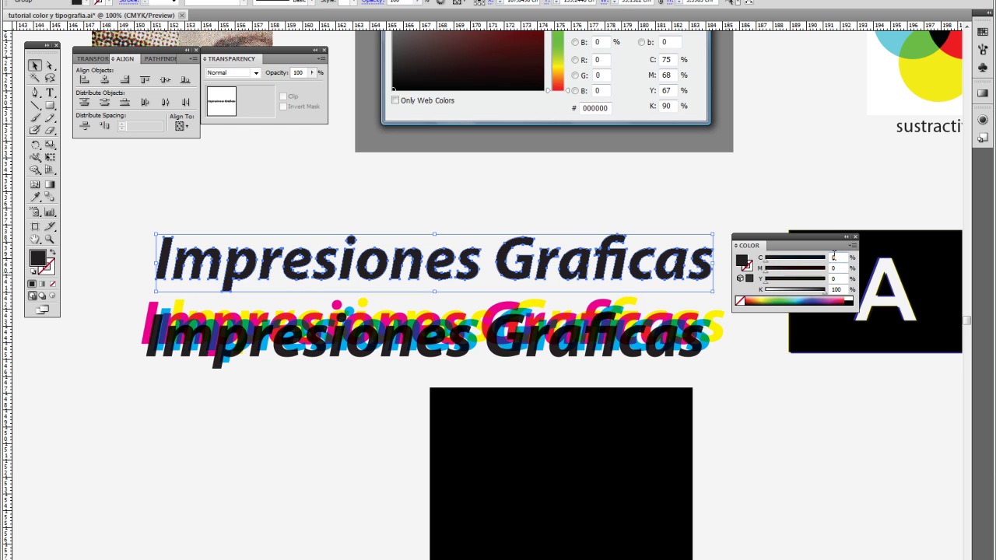
left_click(613, 223)
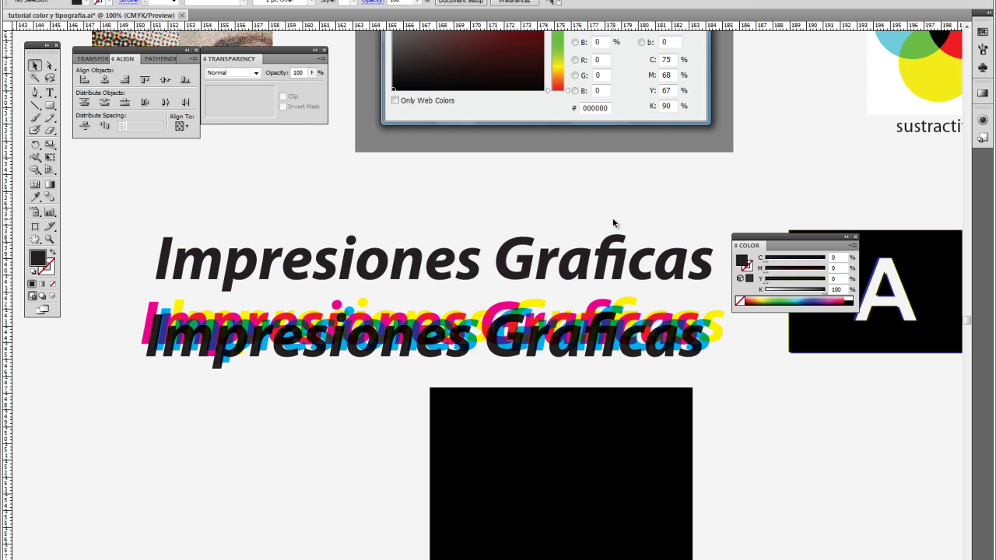
left_click(579, 264)
left_click(793, 278)
left_click(799, 289)
left_click(804, 268)
left_click(813, 257)
left_click(796, 257)
left_click(812, 279)
left_click(812, 268)
left_click(803, 257)
left_click(809, 289)
left_click(689, 226)
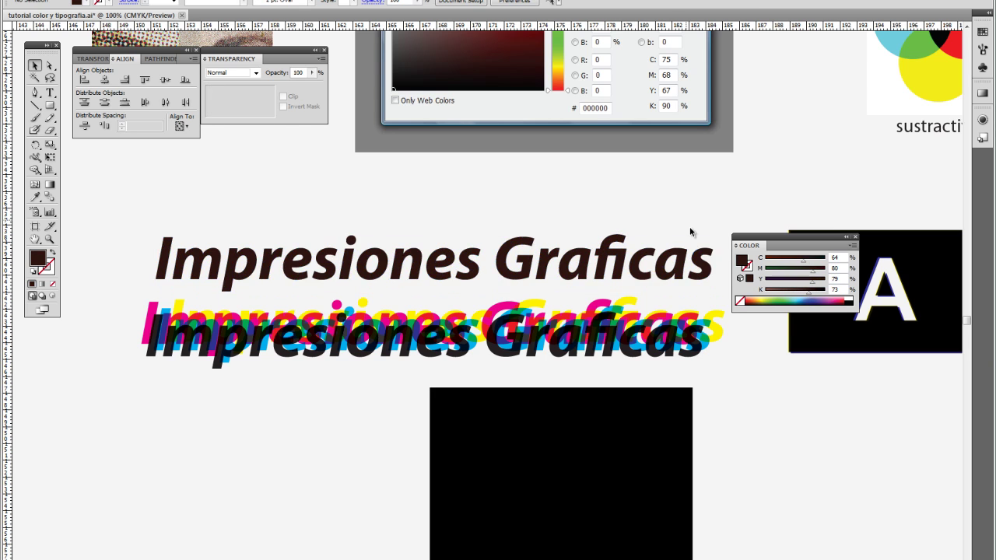
Step: Reduce the black in the upper Impresiones Graficas text's fill to 61%
left_click(625, 263)
left_click(801, 289)
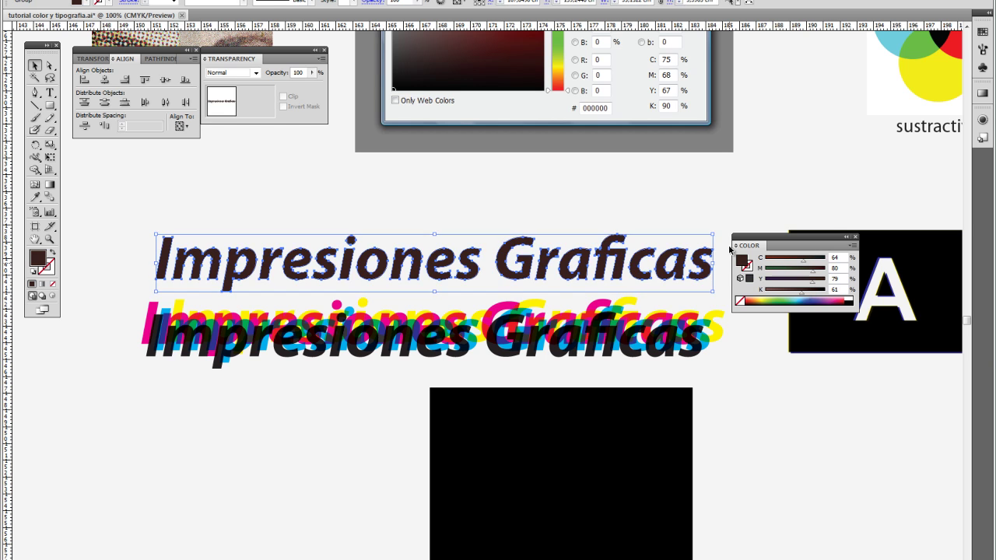
left_click(667, 212)
left_click(589, 269)
left_click(469, 211)
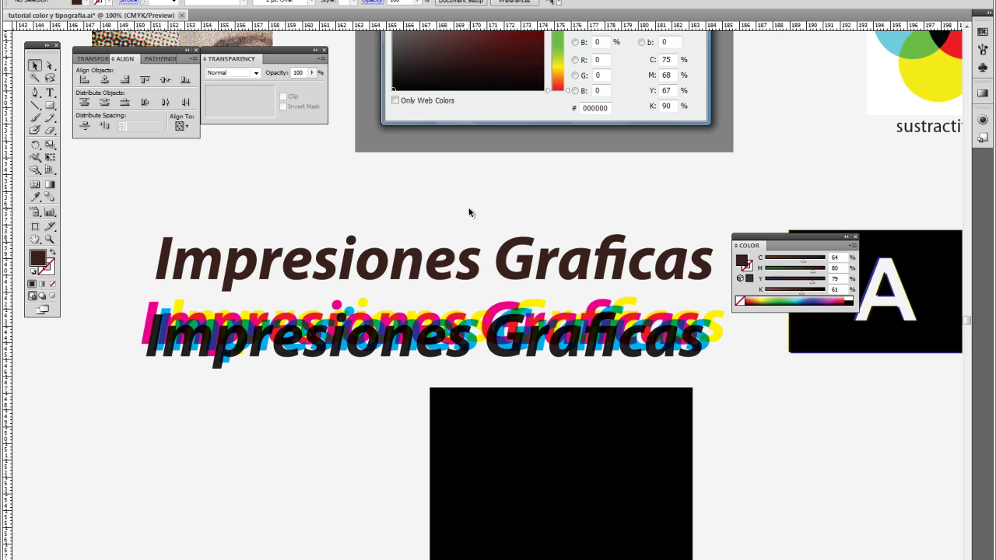
Step: Set the upper Impresiones Graficas text's fill to a lighter mix of C 73%, M 71%, Y 73% and K 50%
left_click(502, 251)
left_click(802, 271)
left_click(802, 281)
mouse_move(801, 292)
left_mouse_down()
mouse_move(789, 292)
mouse_move(810, 261)
mouse_move(809, 282)
left_mouse_up()
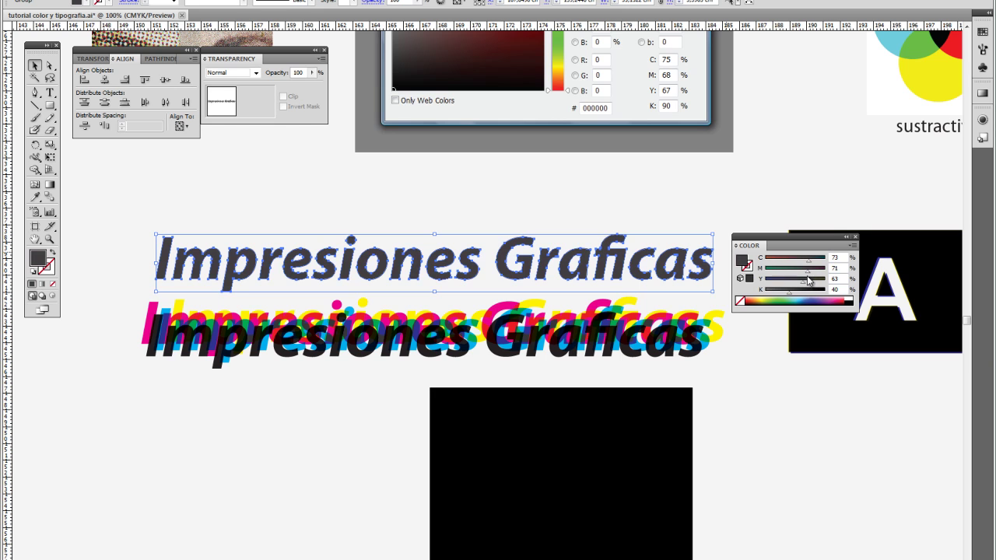
left_click(682, 213)
left_click(631, 266)
left_click_drag(790, 293, 793, 294)
left_click(692, 207)
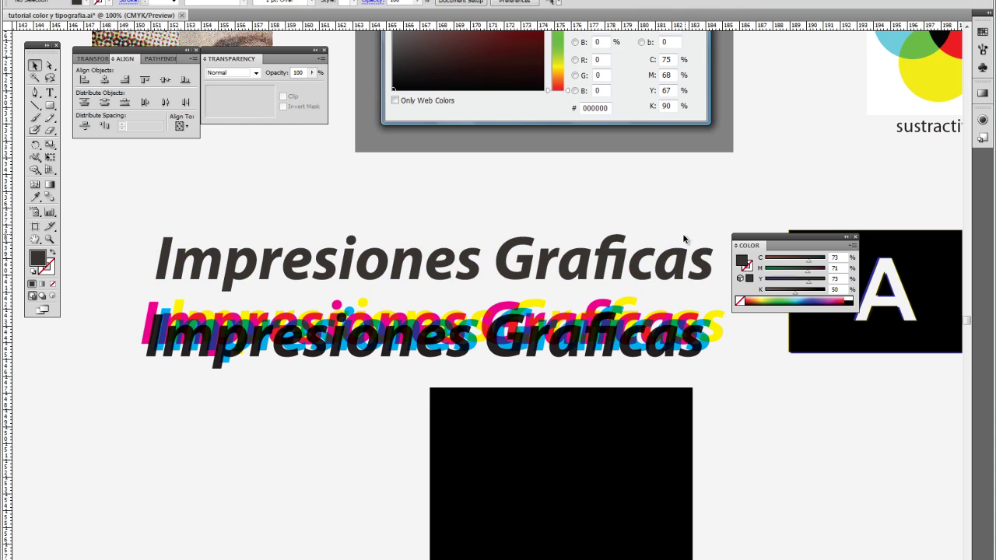
Step: Lower the upper Impresiones Graficas text's cyan and magenta to 55% and its yellow to 54%
left_click(609, 261)
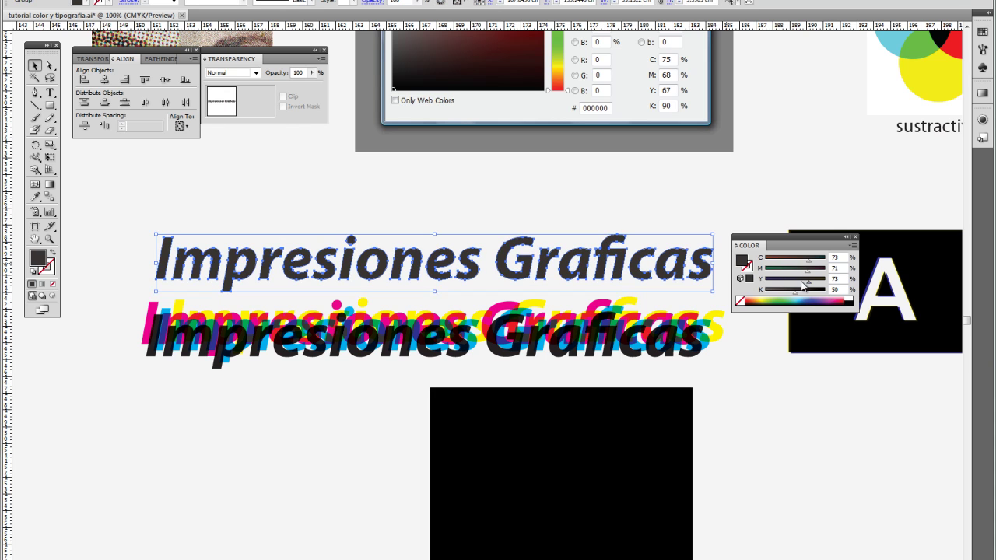
mouse_move(808, 279)
left_mouse_down()
mouse_move(797, 285)
mouse_move(797, 263)
left_mouse_up()
left_click(671, 225)
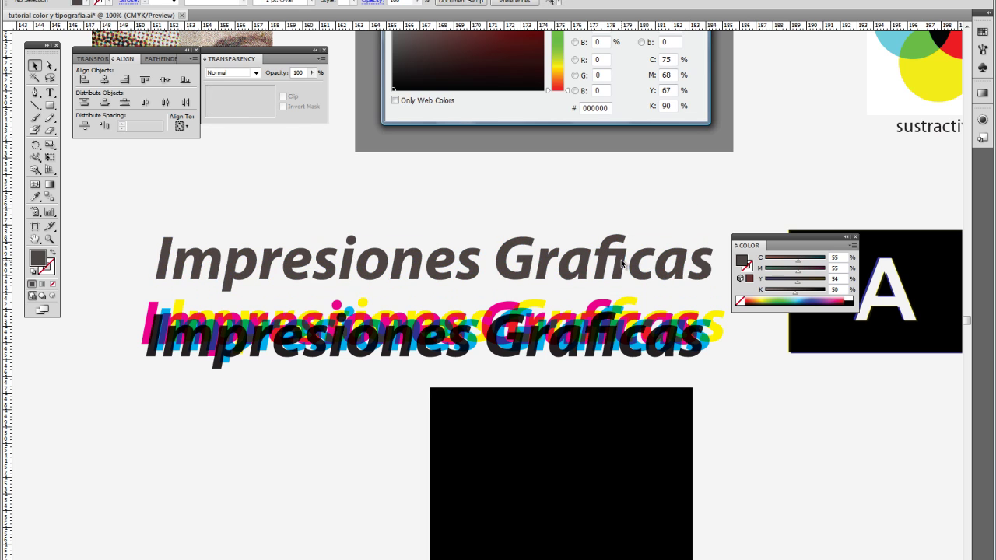
Step: Make the upper Impresiones Graficas text a black-only gray with cyan, magenta and yellow at 0% and black at 76%
left_click(630, 263)
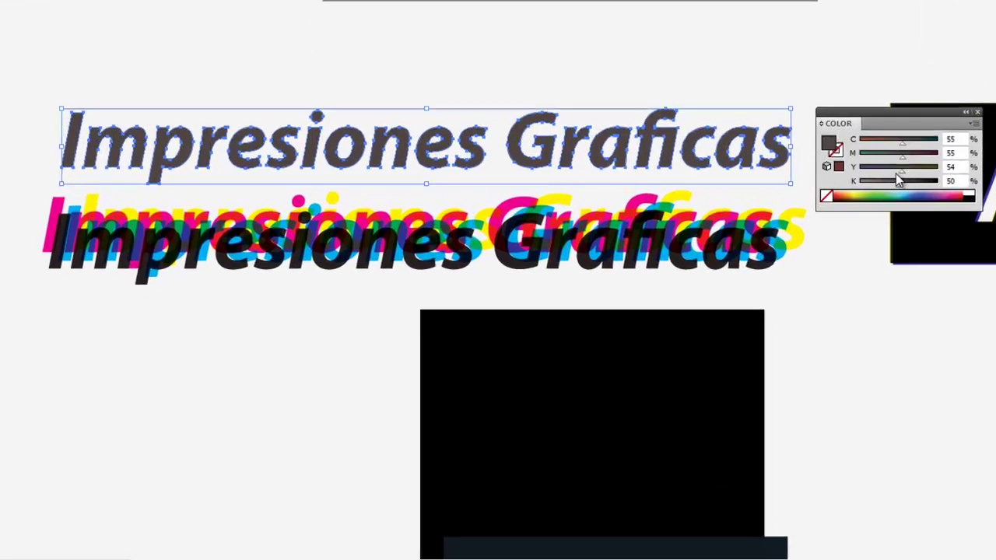
left_click_drag(830, 247, 766, 224)
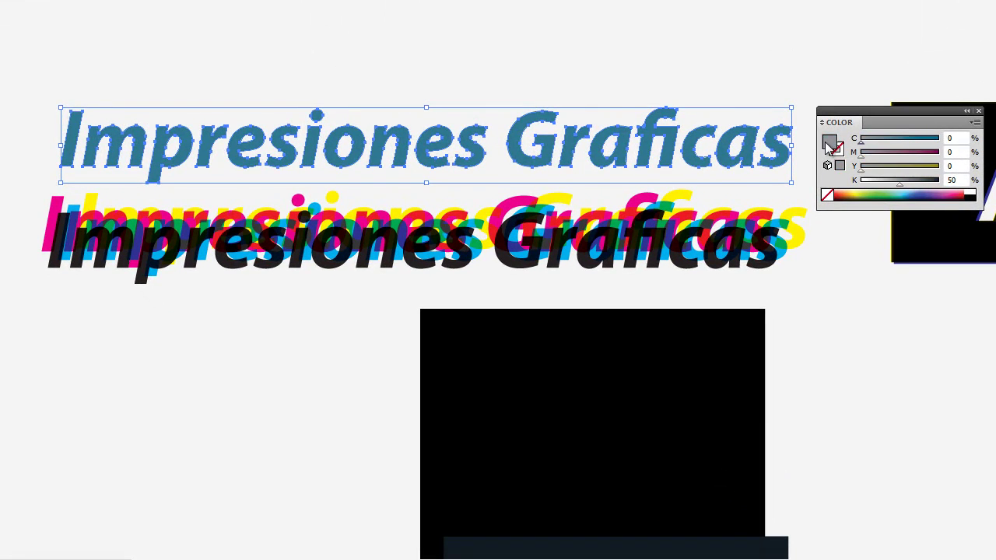
left_click(920, 185)
left_click(680, 50)
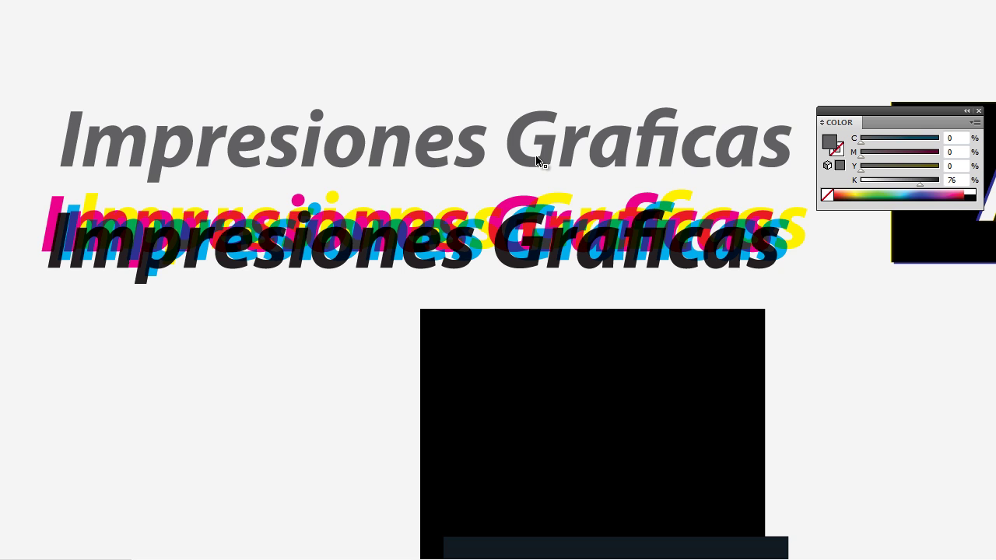
Step: Move the dark bluish-black rectangle to below the orange A card and widen it to roughly one and a half times its width
scroll(480, 85, "right", 10)
scroll(483, 169, "down", 2)
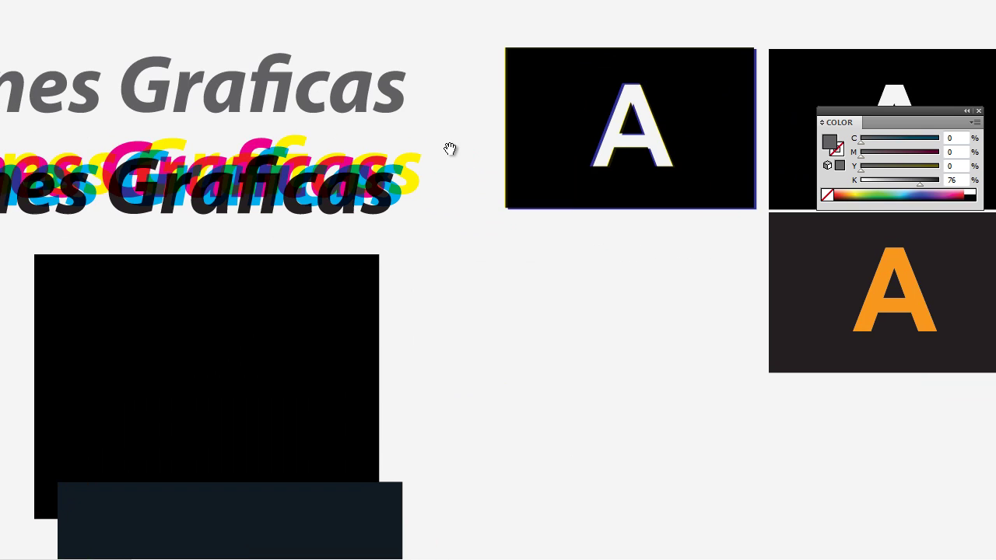
scroll(493, 244, "right", 14)
scroll(493, 244, "down", 1)
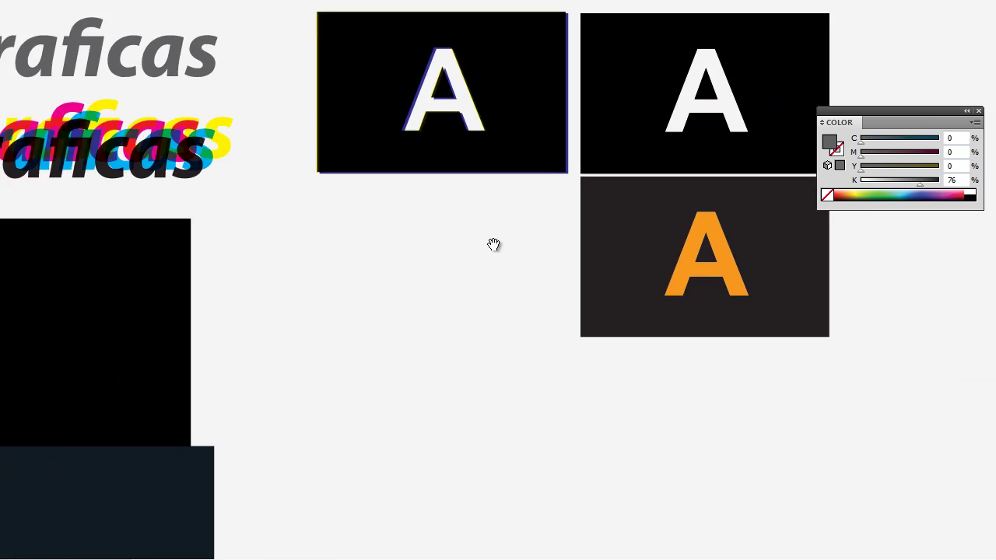
left_click_drag(216, 265, 373, 153)
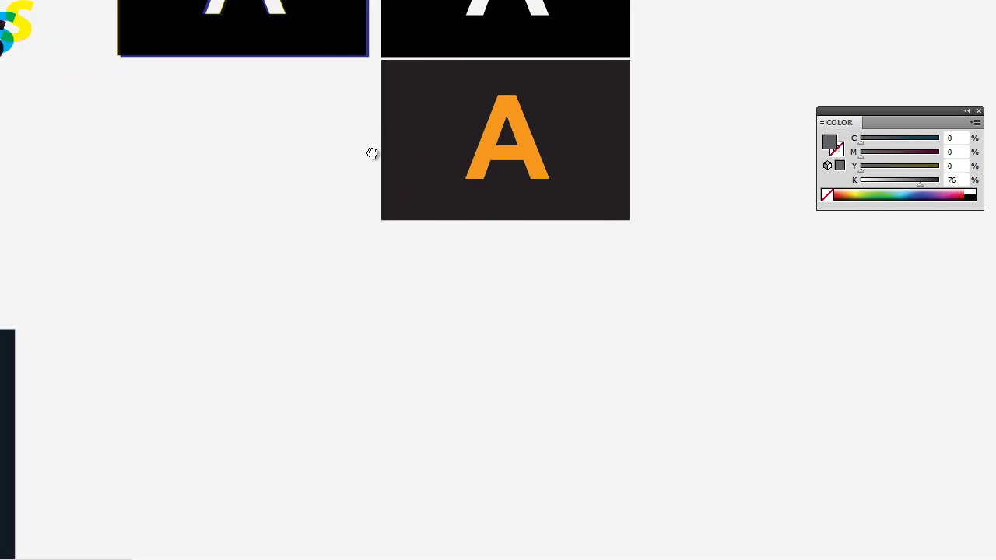
scroll(387, 179, "left", 2)
scroll(388, 179, "up", 1)
scroll(305, 242, "left", 2)
scroll(304, 241, "down", 3)
left_click(49, 313)
left_click_drag(49, 313, 476, 263)
left_click_drag(356, 215, 267, 204)
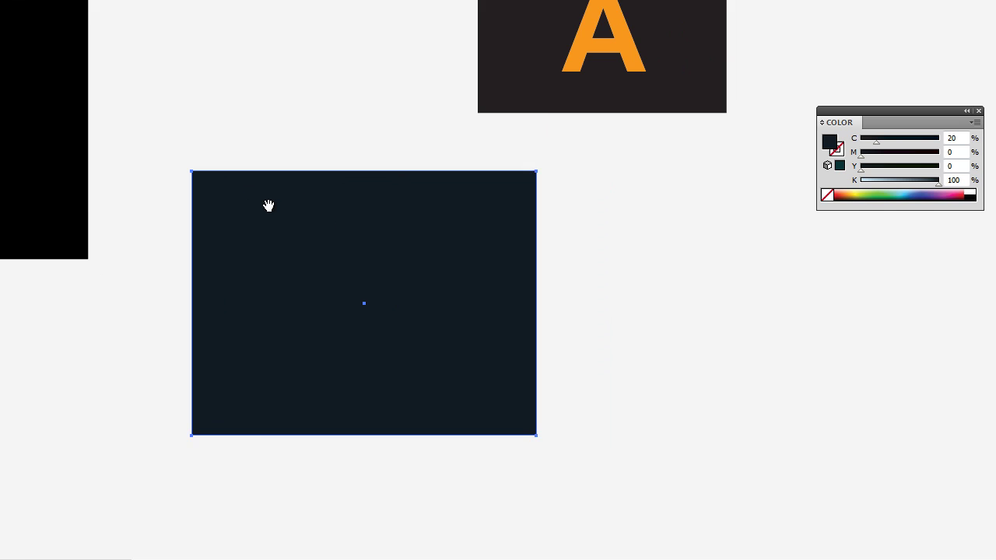
left_click_drag(537, 303, 715, 303)
left_click_drag(448, 116, 473, 205)
Step: Check the CMYK values of the orange A card's dark background and of the orange letter itself
left_click(537, 133)
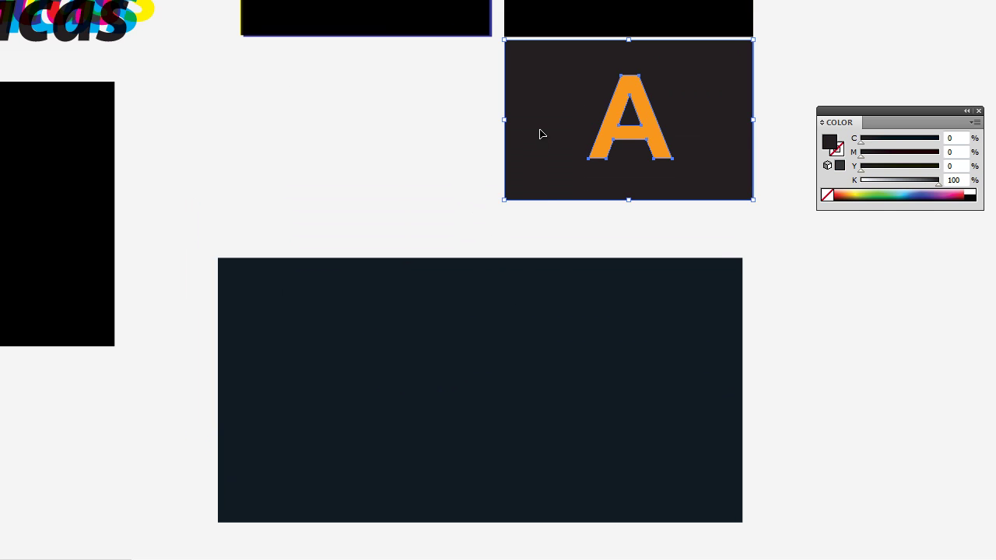
left_click(474, 87)
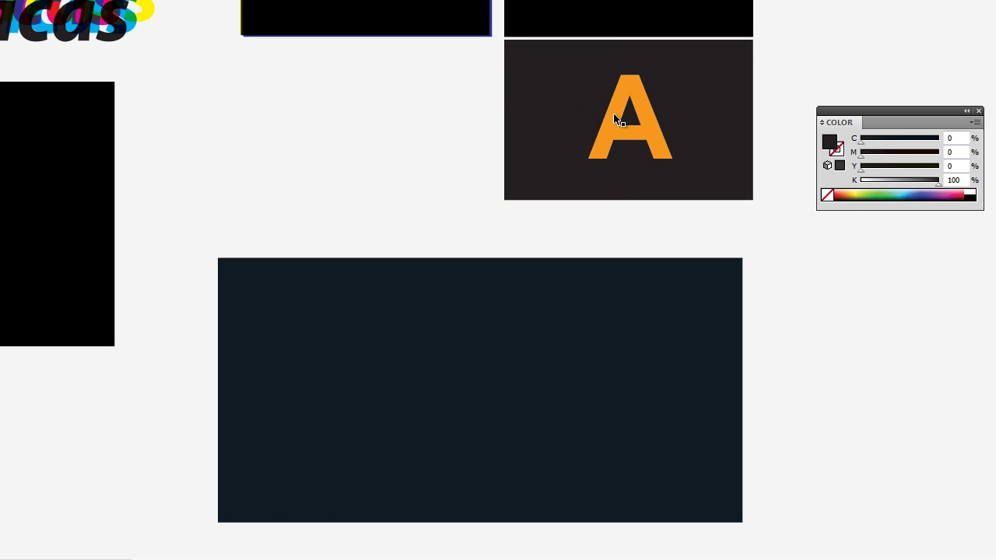
left_click(614, 118)
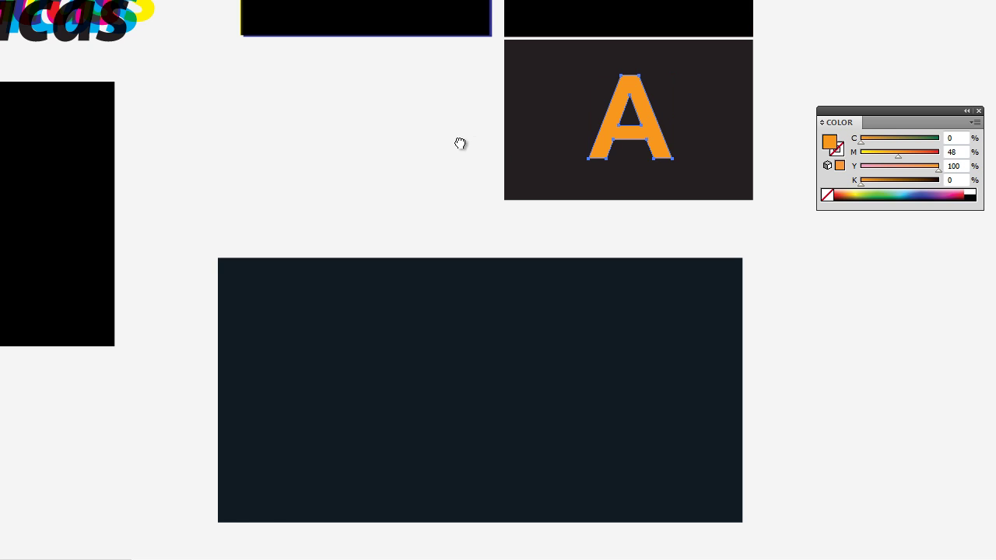
left_click_drag(459, 145, 400, 207)
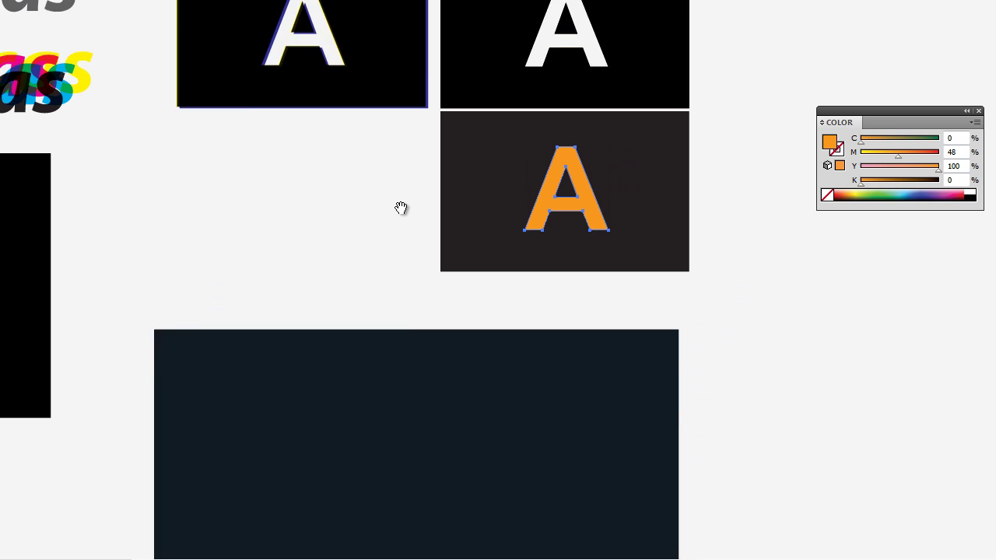
left_click(467, 187)
left_click(554, 208)
left_click(467, 189)
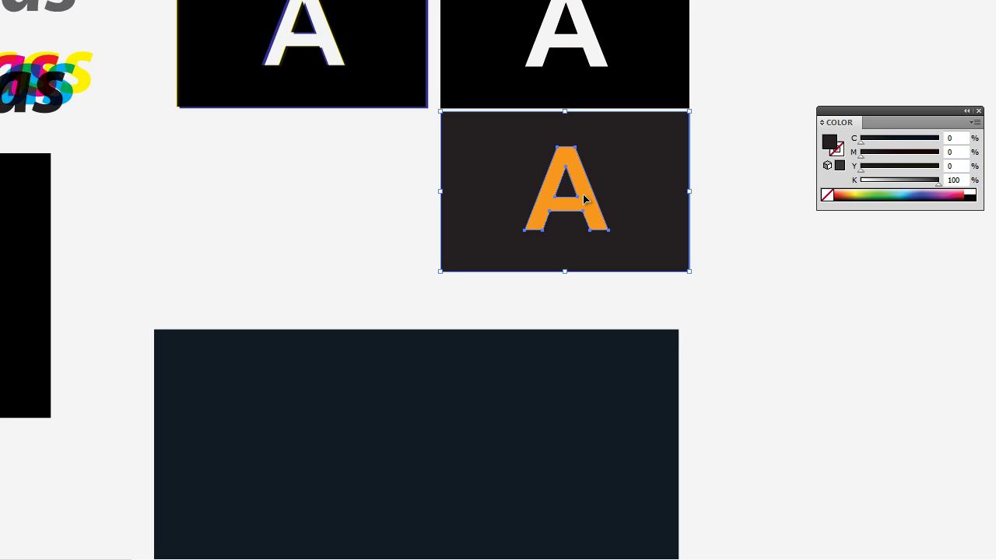
left_click(379, 189)
left_click(495, 244)
left_click(389, 226)
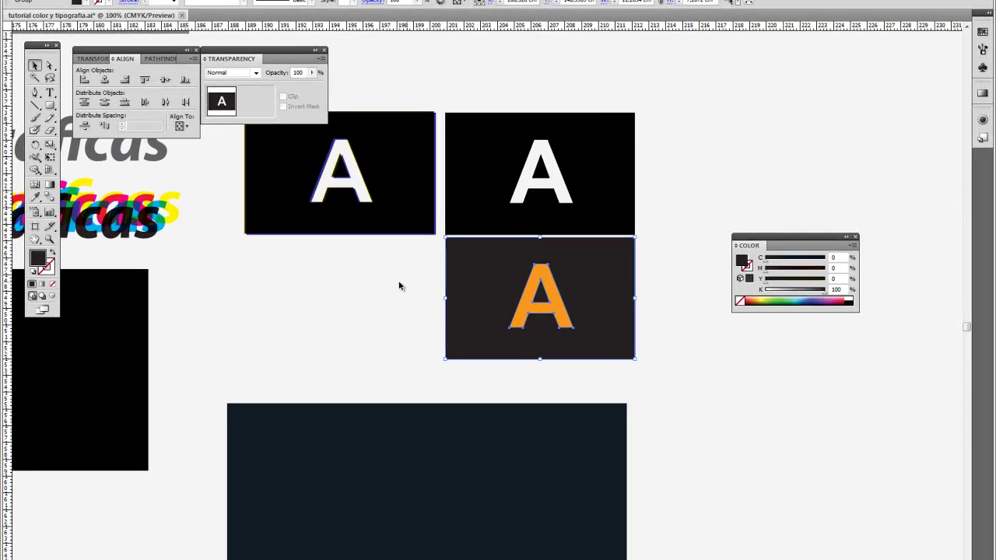
Step: Pull the orange A off its card to expose the white knockout, and put it back slightly offset to simulate misregistration
left_click_drag(525, 309, 394, 319)
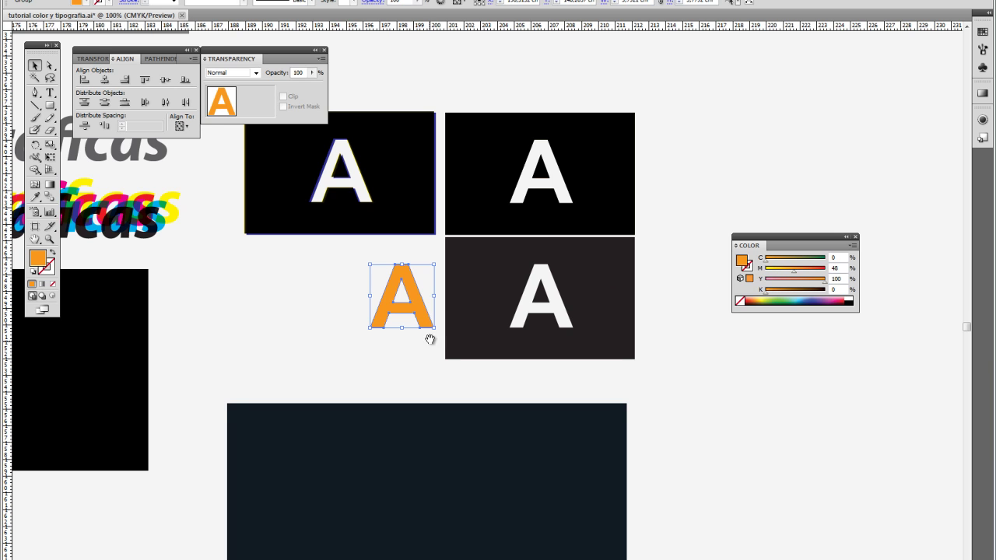
left_click_drag(429, 337, 448, 260)
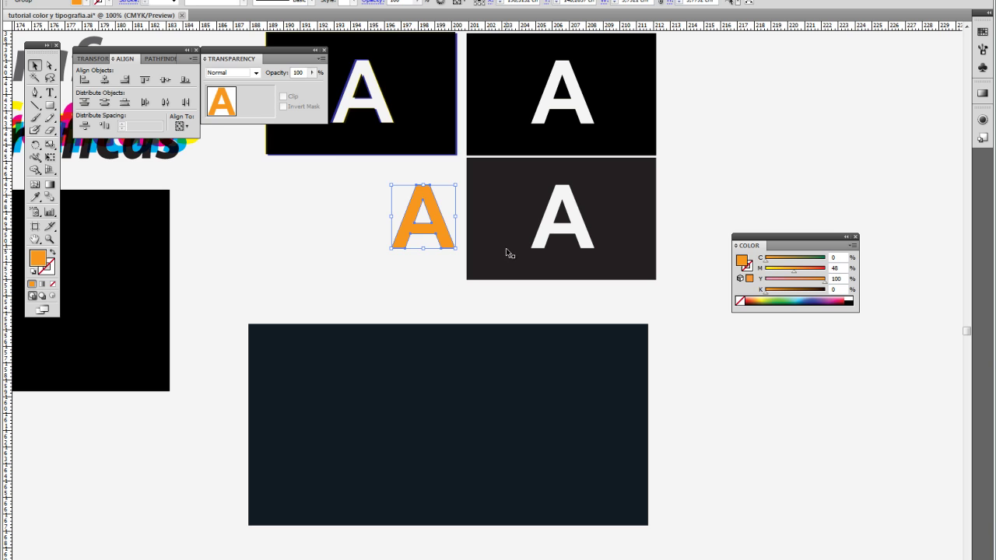
key("ctrl+plus")
key("ctrl+plus")
left_click_drag(506, 253, 497, 362)
left_click_drag(391, 252, 667, 250)
left_click(902, 187)
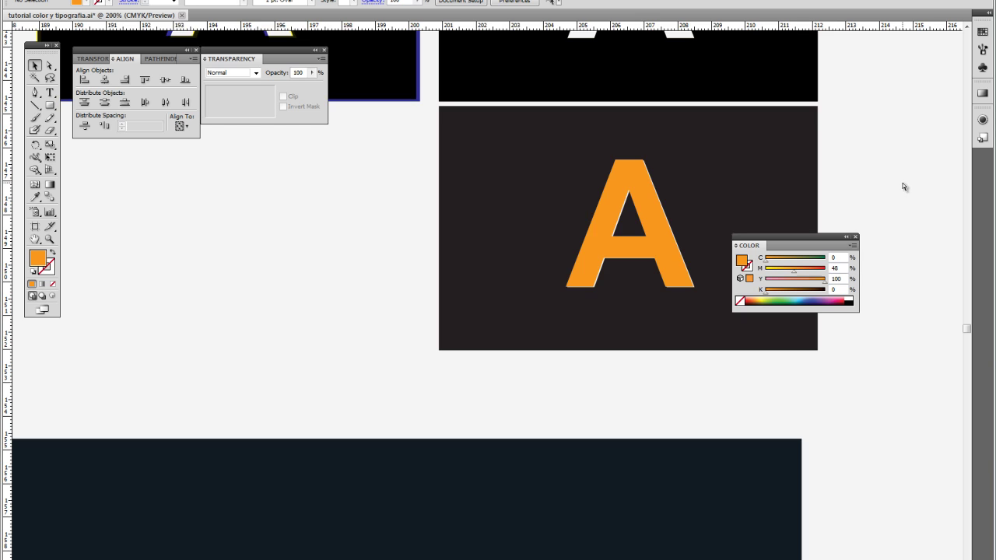
Step: Shift the orange A slightly further up and left to widen the white gap around the knockout
key("ctrl+plus")
key("ctrl+plus")
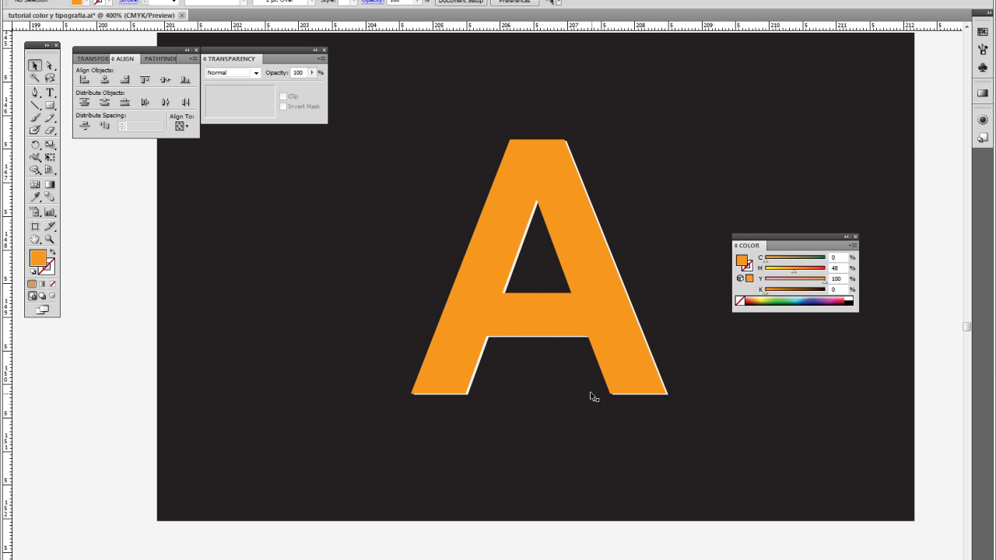
left_click(555, 152)
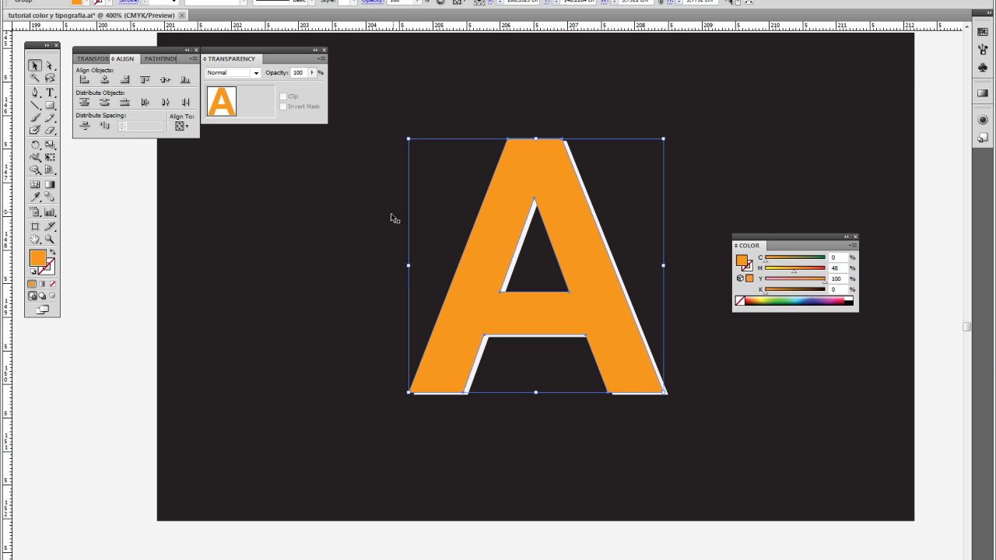
Step: Change the screen mode and try adding 32% cyan and 14% black to the orange A's fill
left_click(42, 310)
left_click(83, 322)
left_click(784, 260)
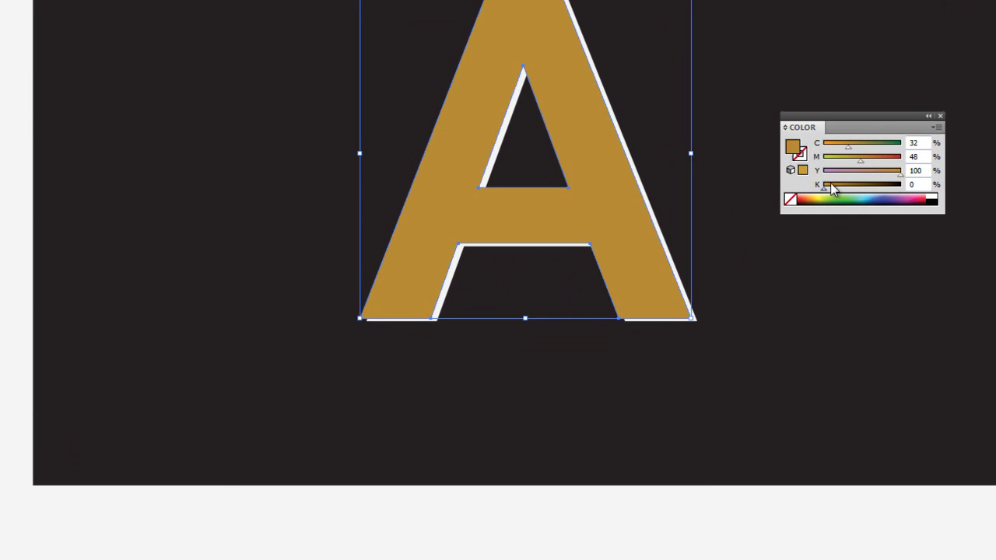
left_click(833, 186)
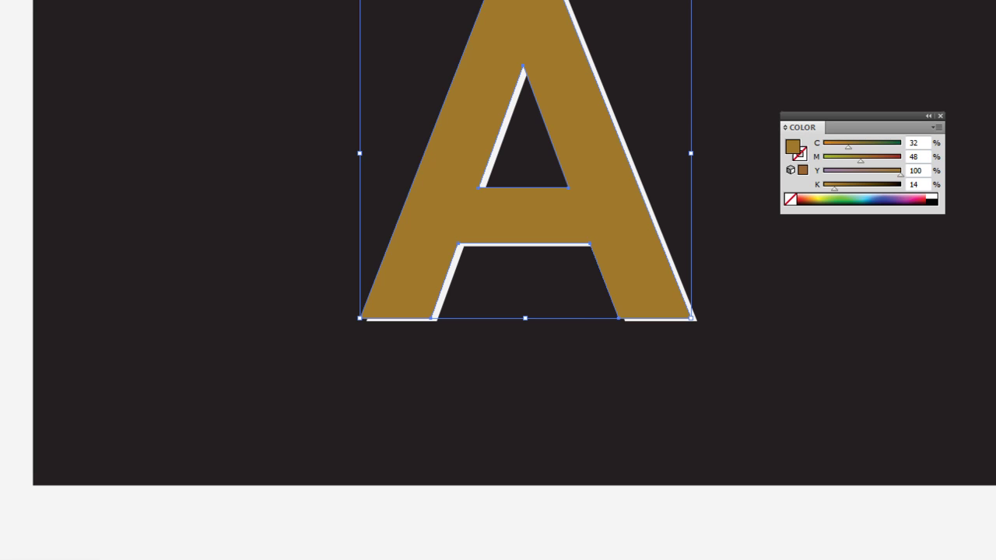
Step: Undo the cyan and black additions and the last shift of the orange A
key("ctrl+z")
key("ctrl+z")
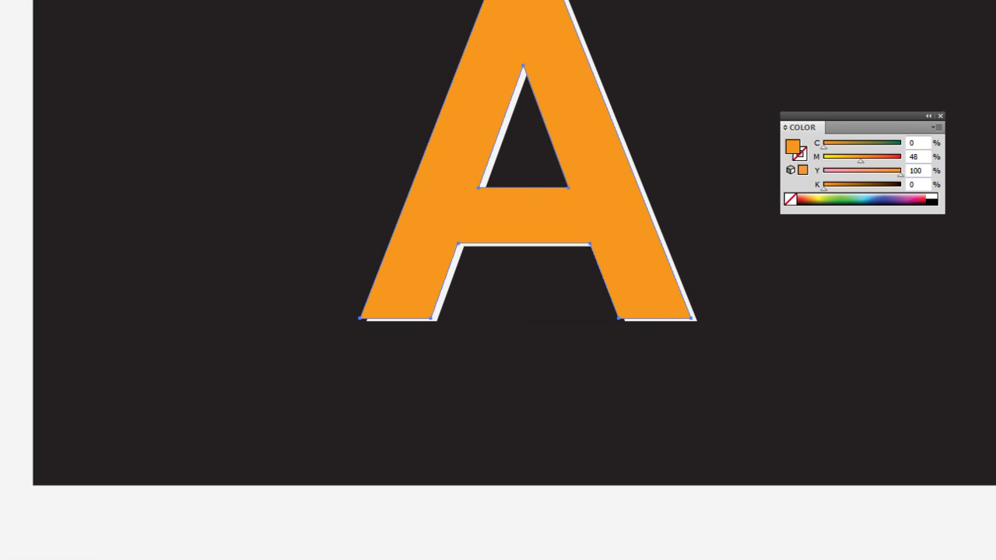
key("ctrl+z")
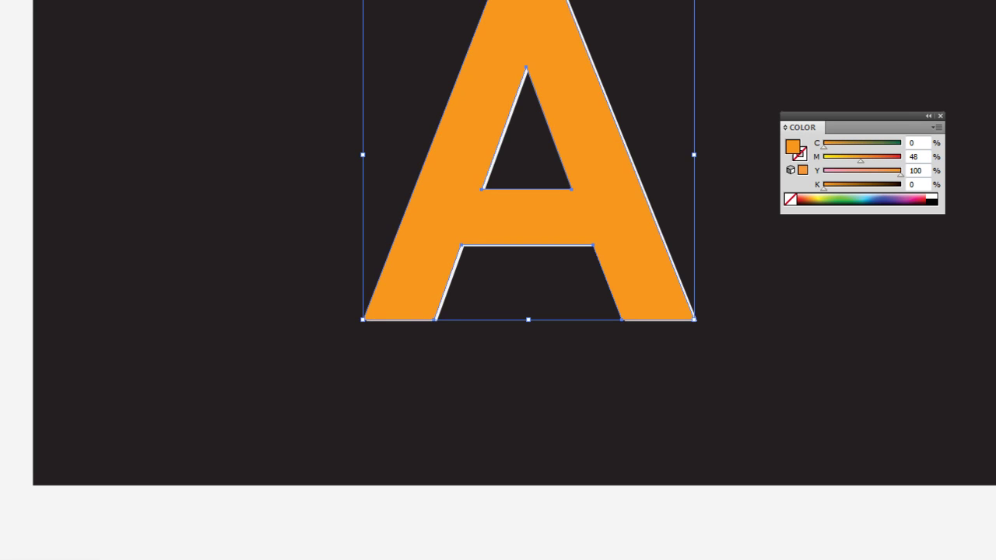
key("ctrl+minus")
key("ctrl+minus")
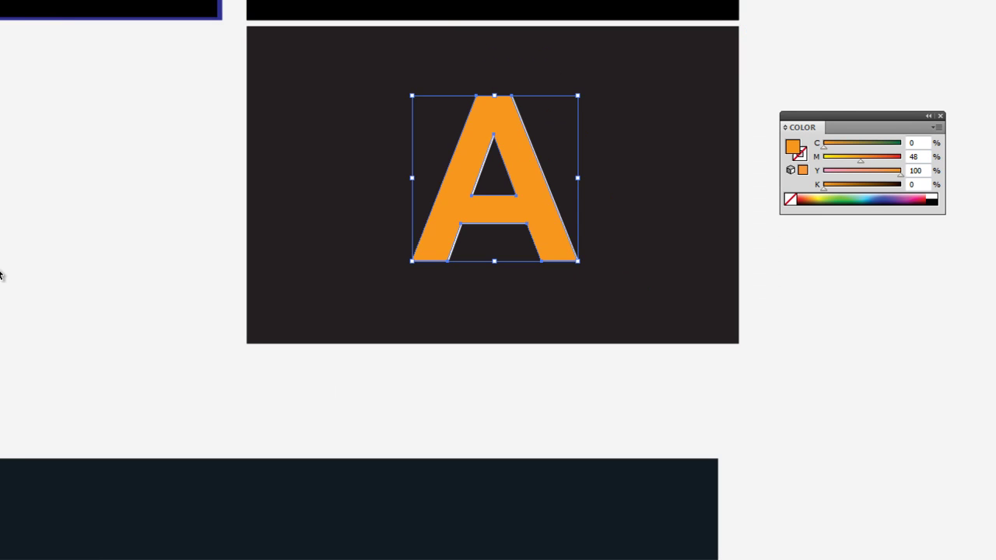